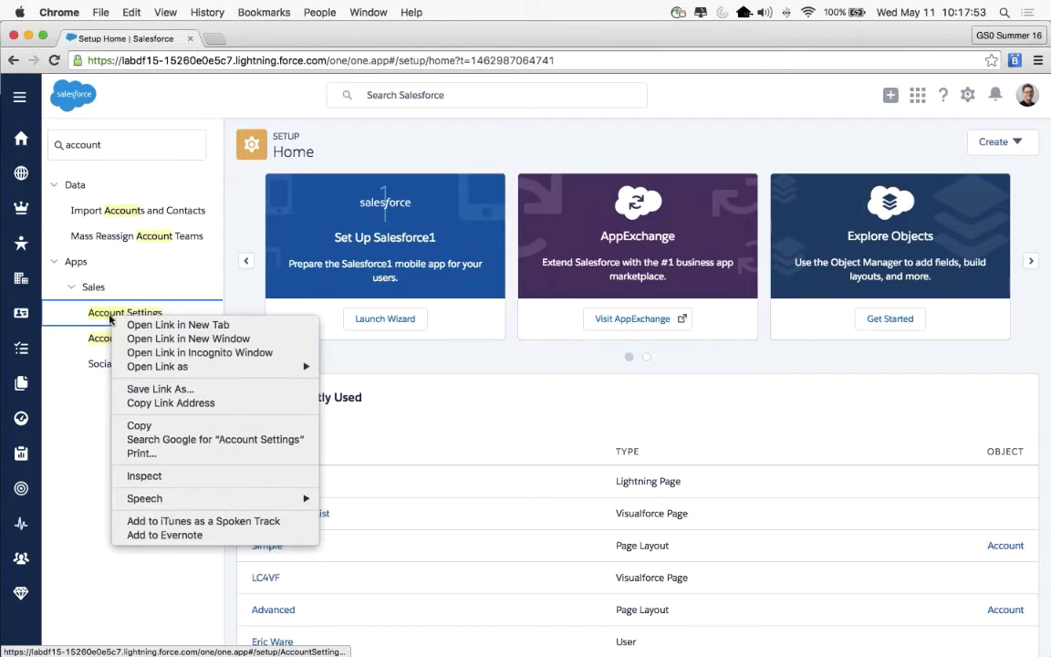
Turn on Account Autofill, Account Logos and Contacts to Multiple Accounts in Account Settings and save
left_click(109, 315)
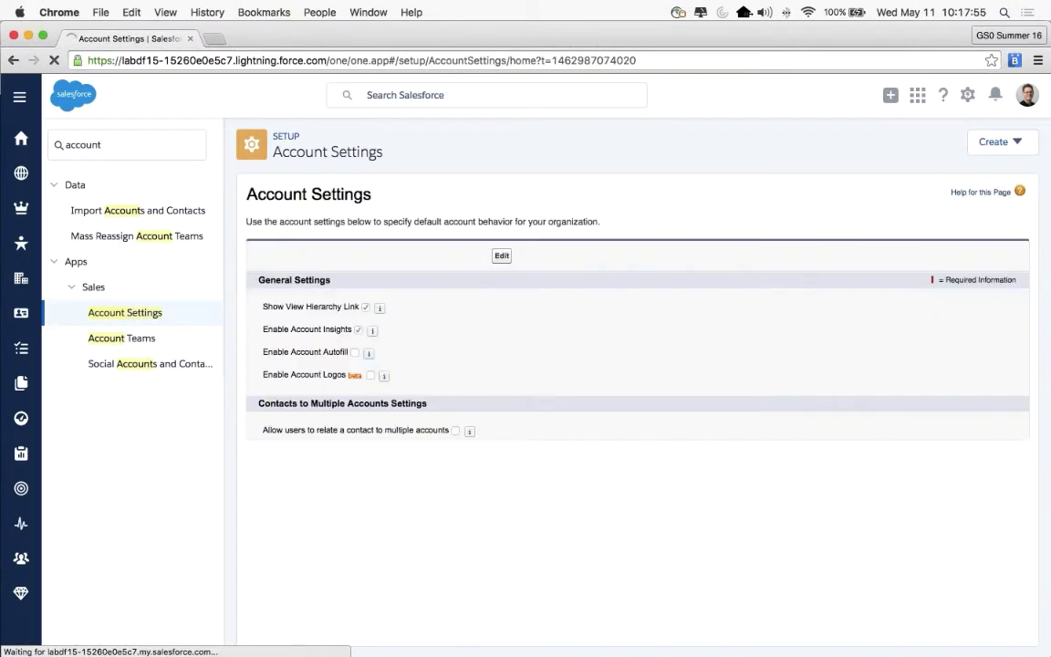
left_click(503, 256)
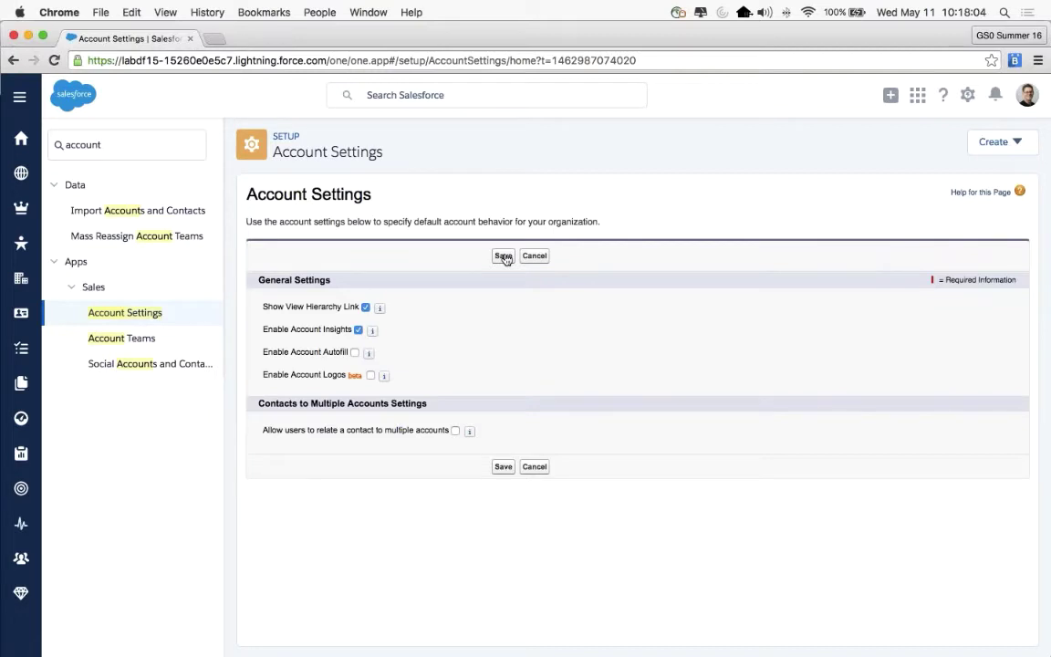
left_click(355, 352)
left_click(633, 395)
left_click(369, 377)
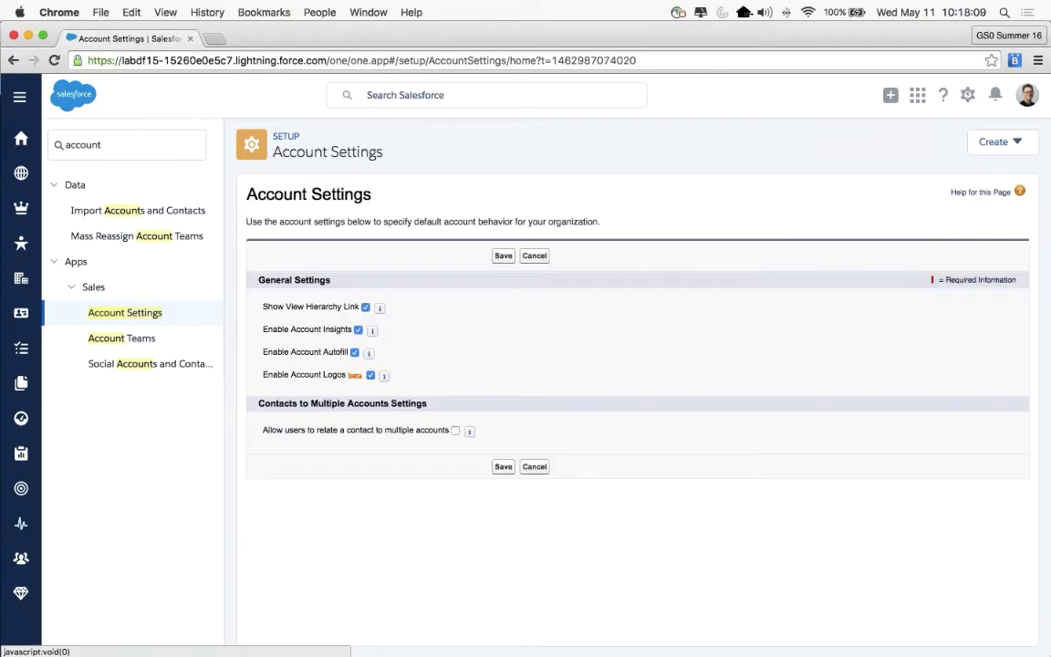
left_click(454, 431)
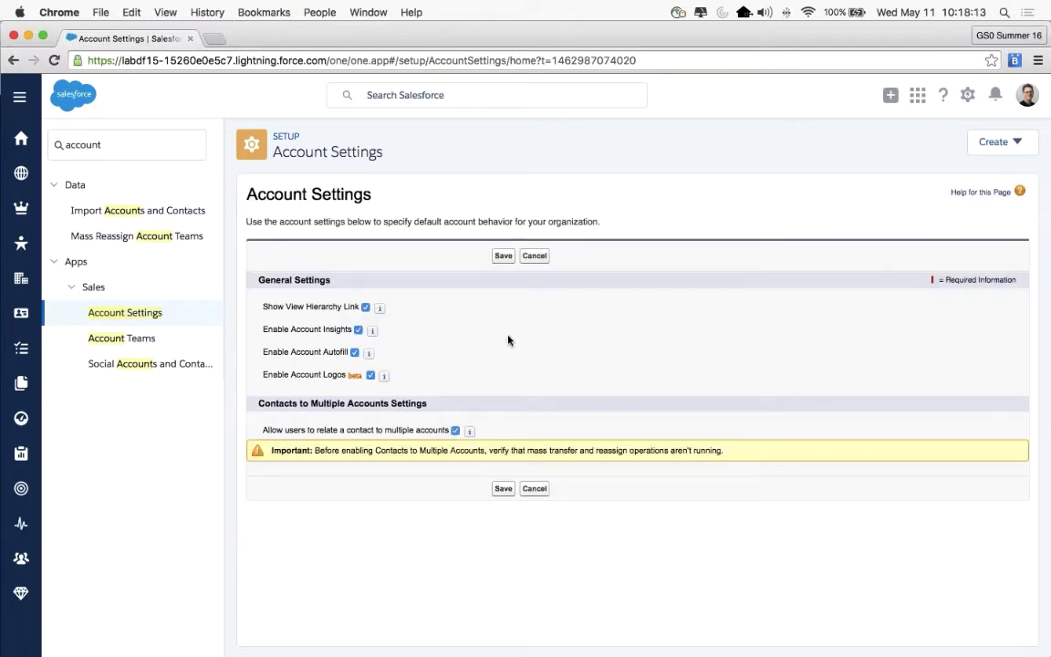
left_click(502, 258)
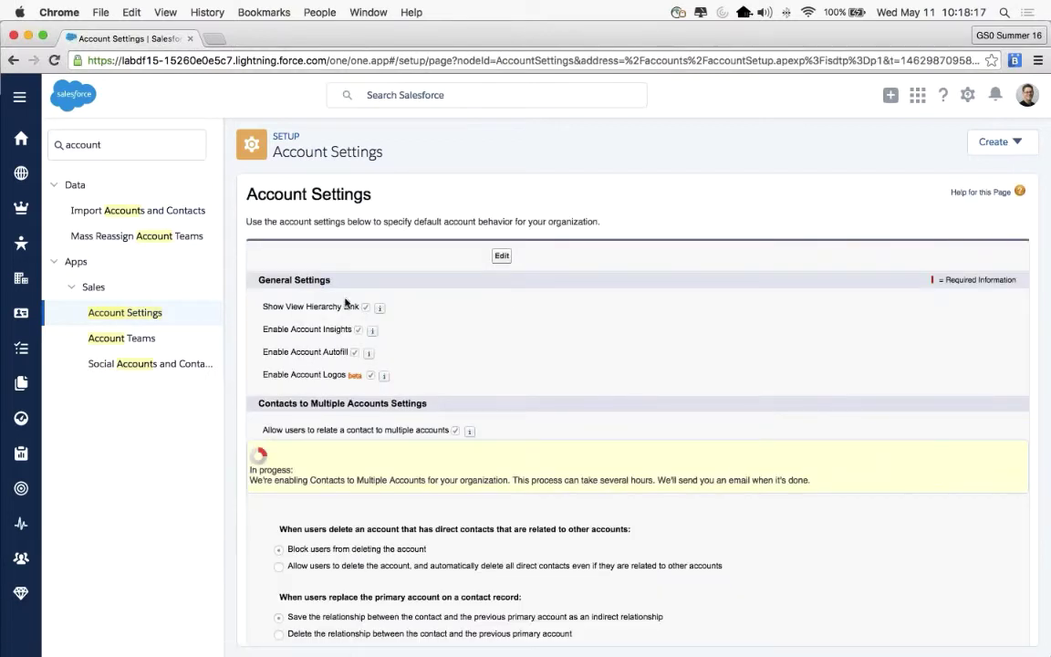
scroll(531, 385, "down", 1)
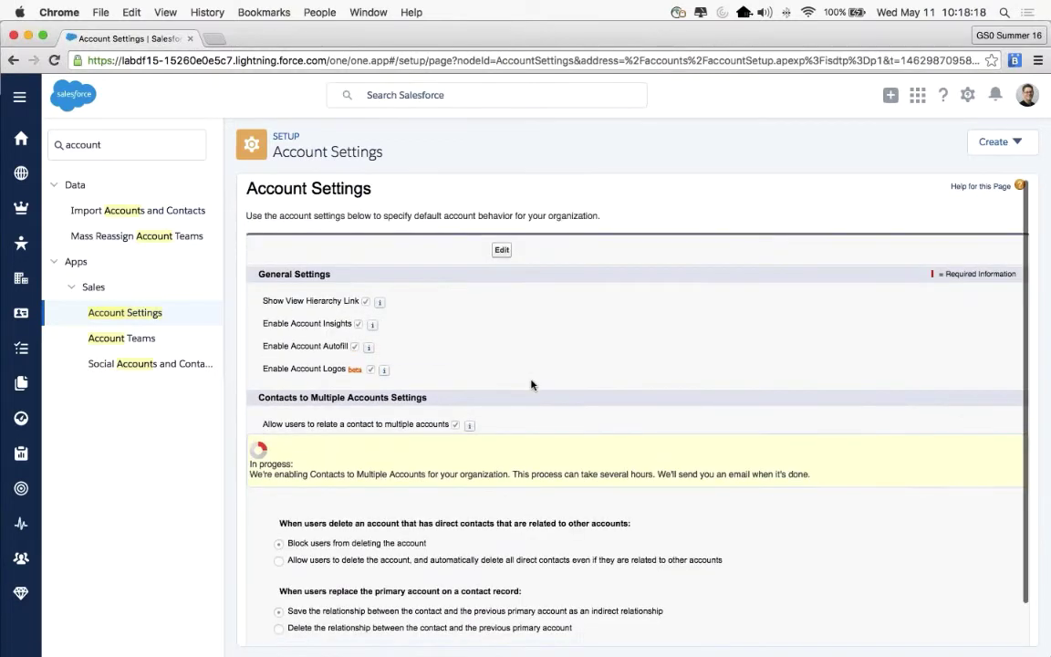
scroll(531, 385, "down", 2)
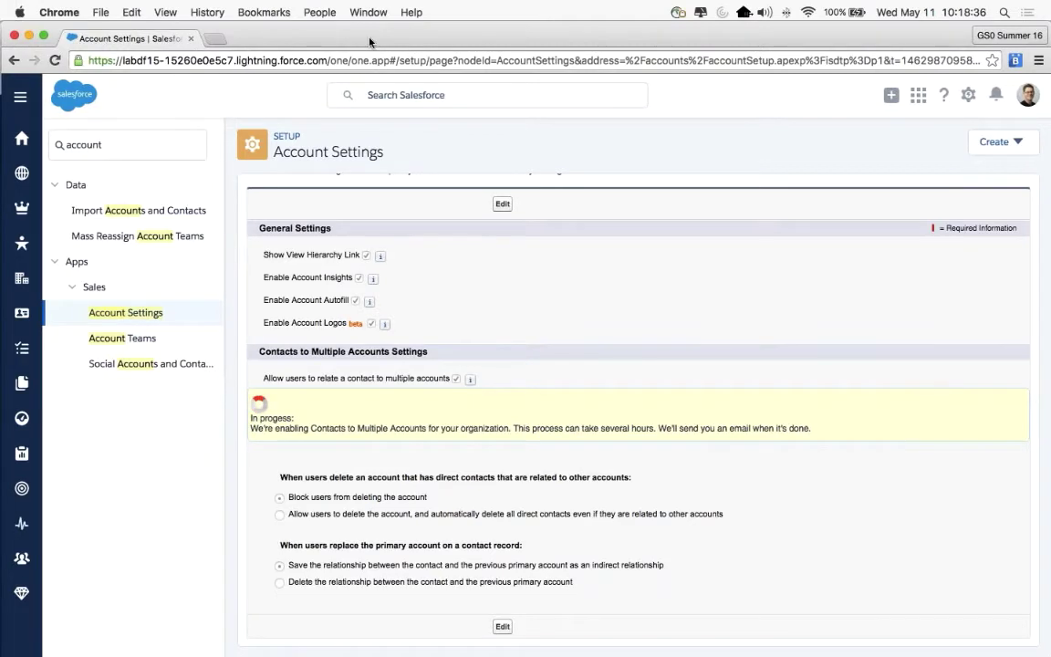
Start a new Simple account and pick Whole Foods Market, Inc. from the name suggestions
left_click(23, 278)
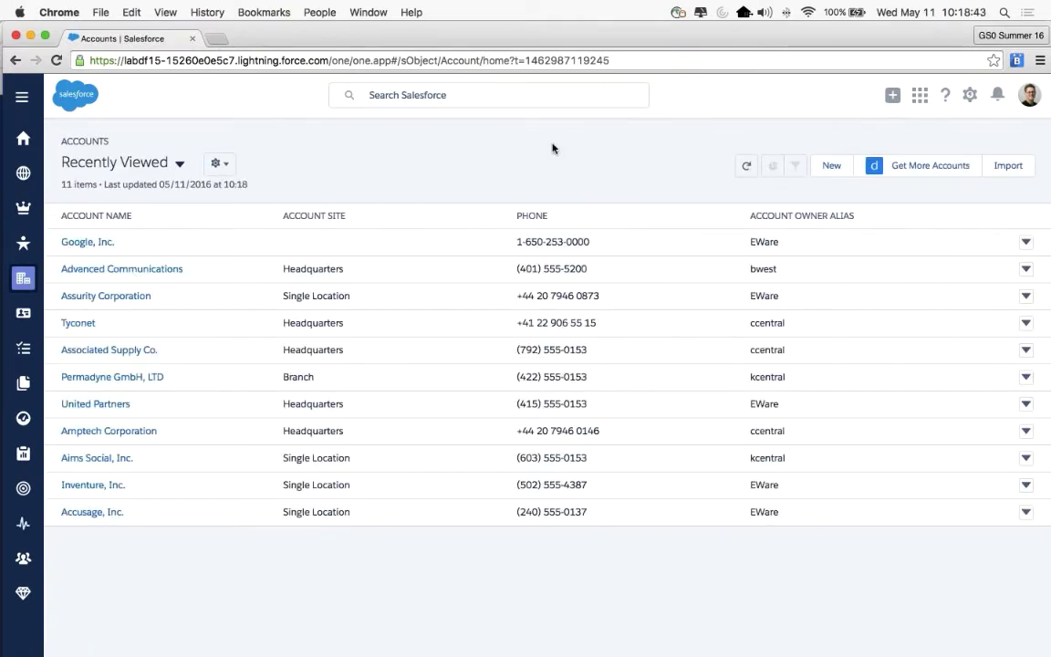
left_click(834, 165)
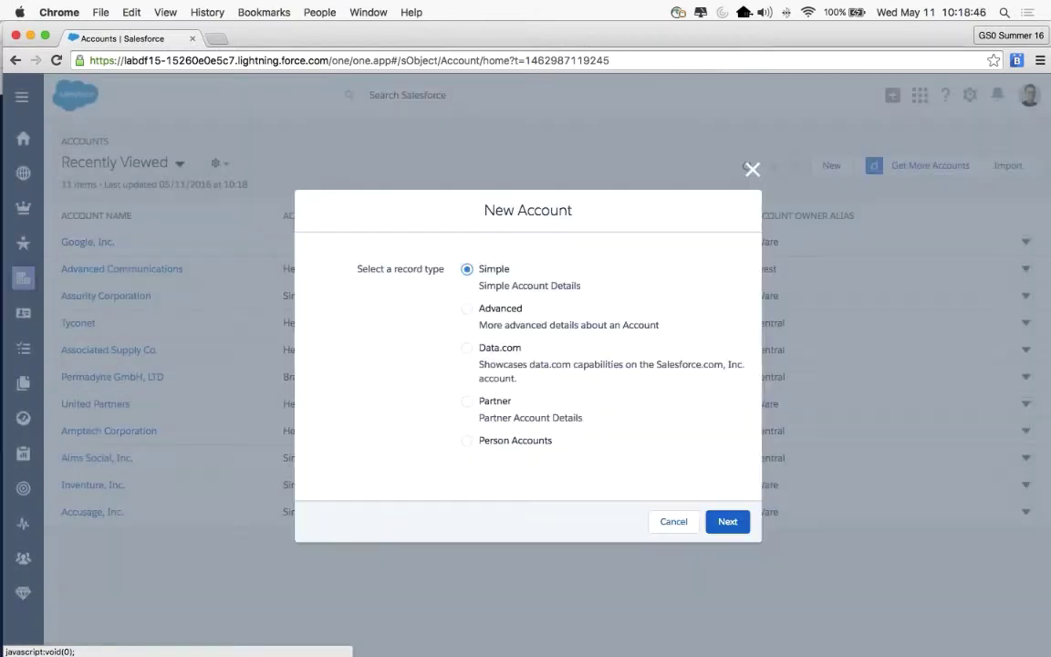
left_click(728, 523)
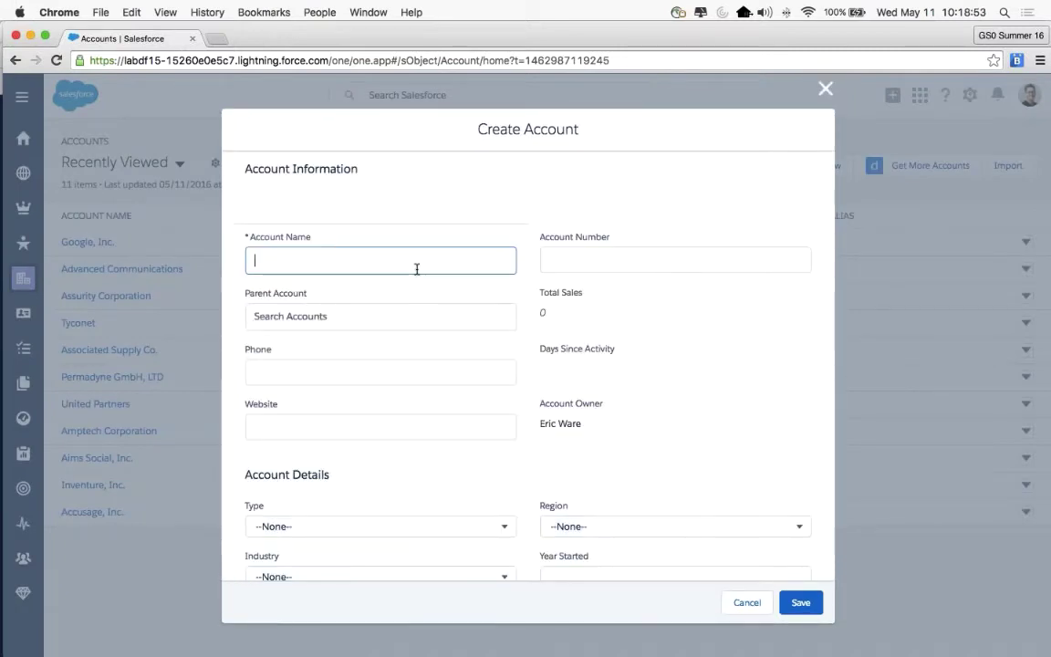
type("whole food")
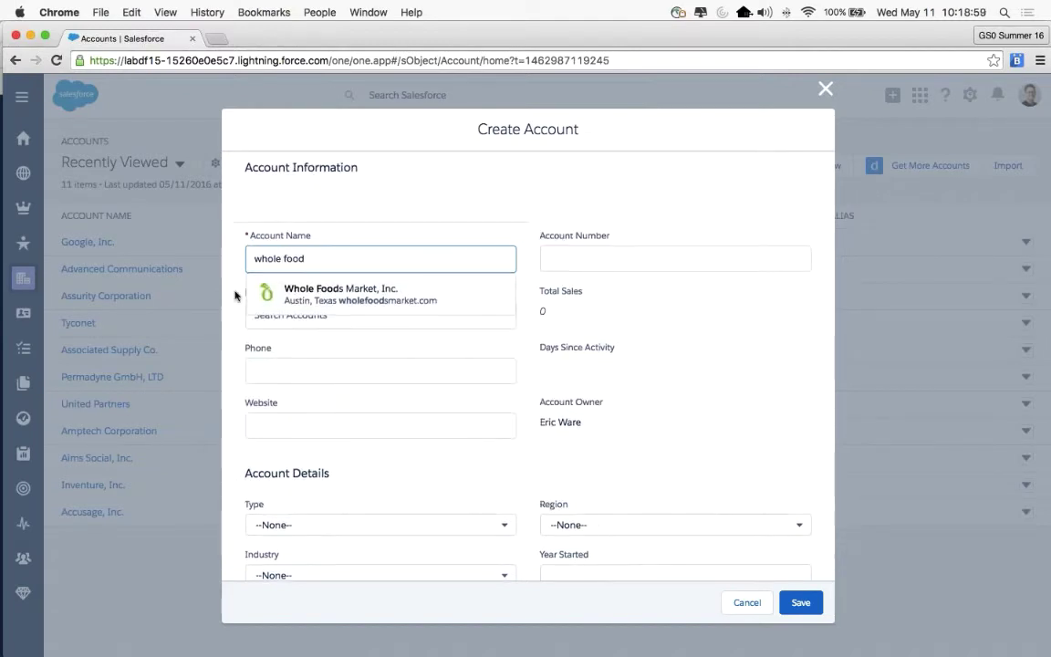
scroll(234, 295, "down", 1)
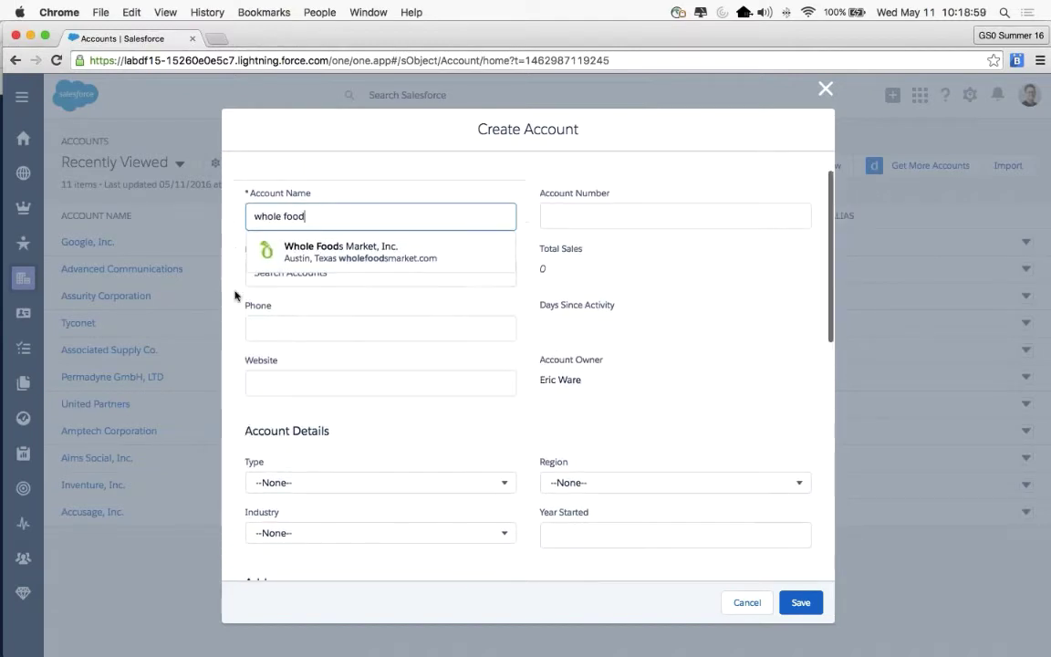
left_click(366, 253)
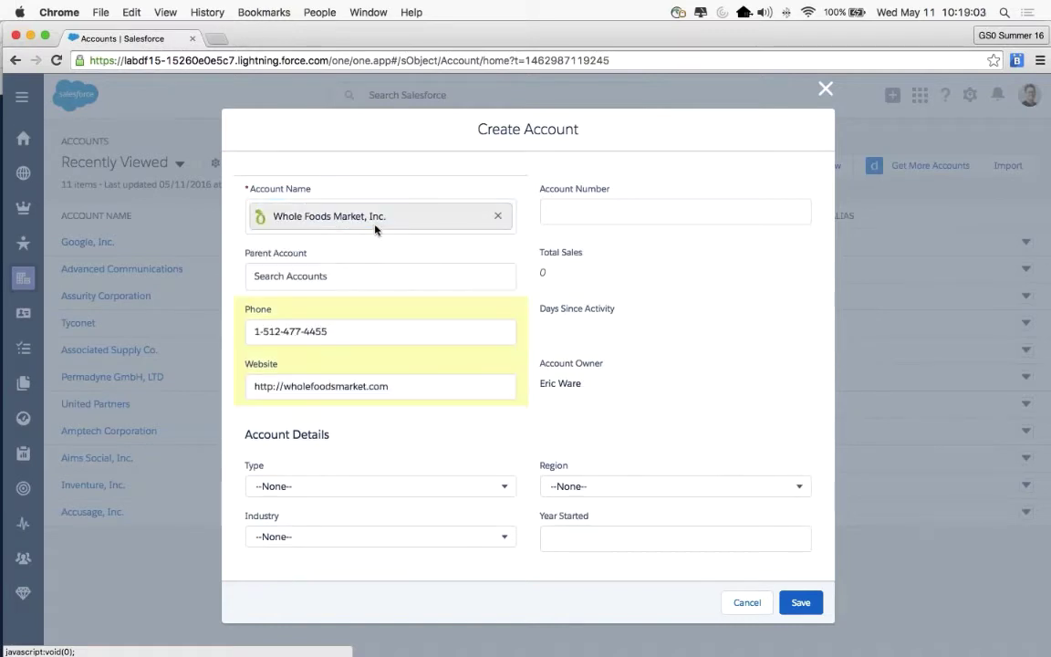
Replace the name with Google, Inc., check the autofilled Country, and save the account
left_click(497, 216)
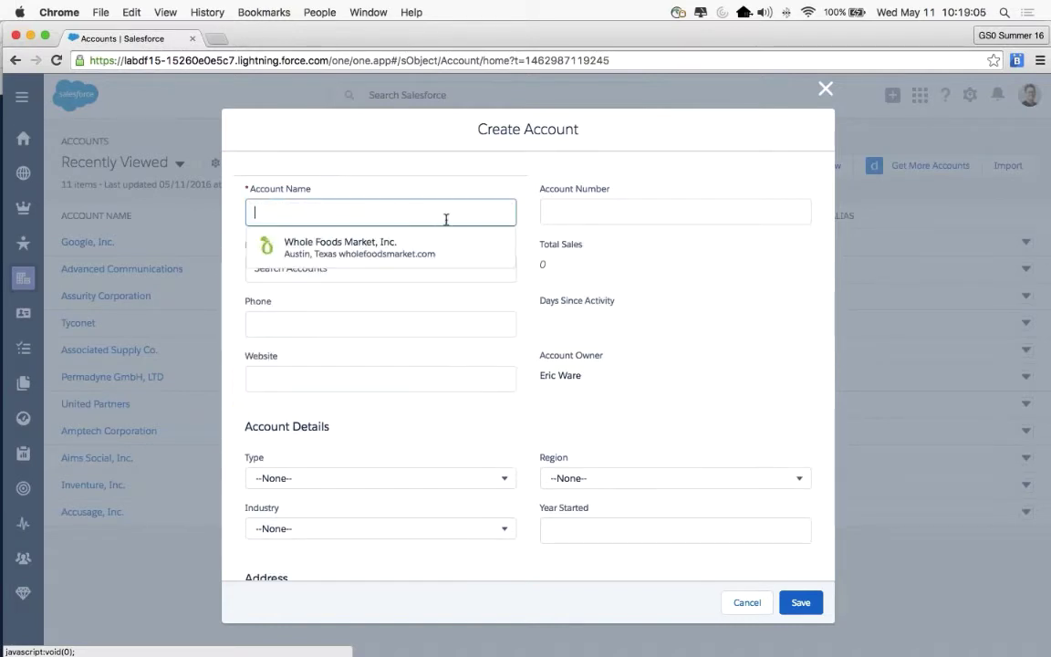
type("google")
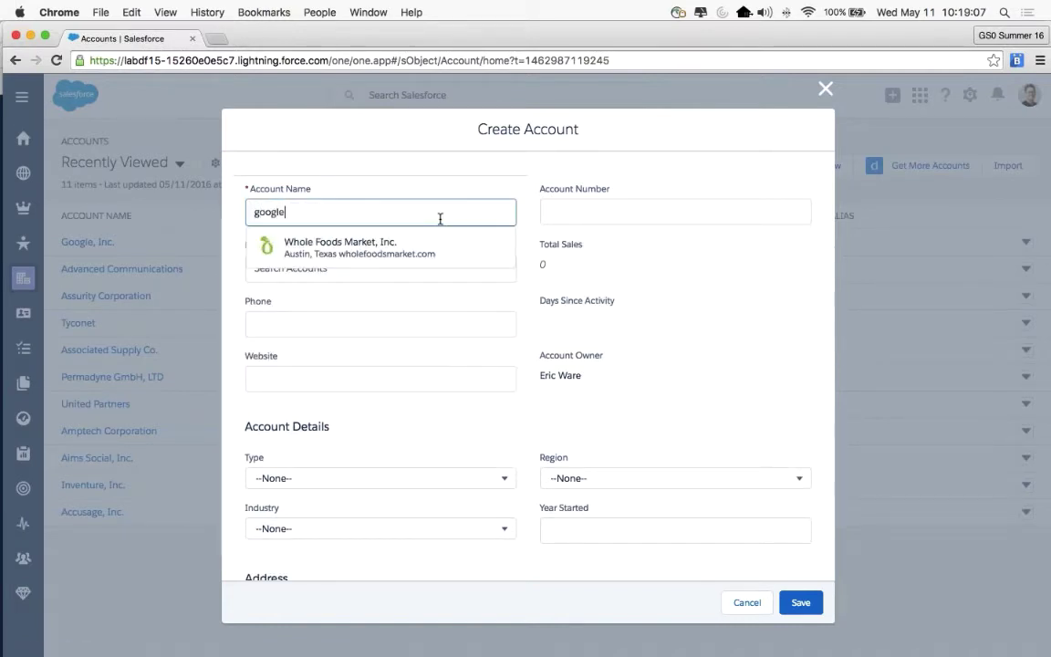
left_click(348, 242)
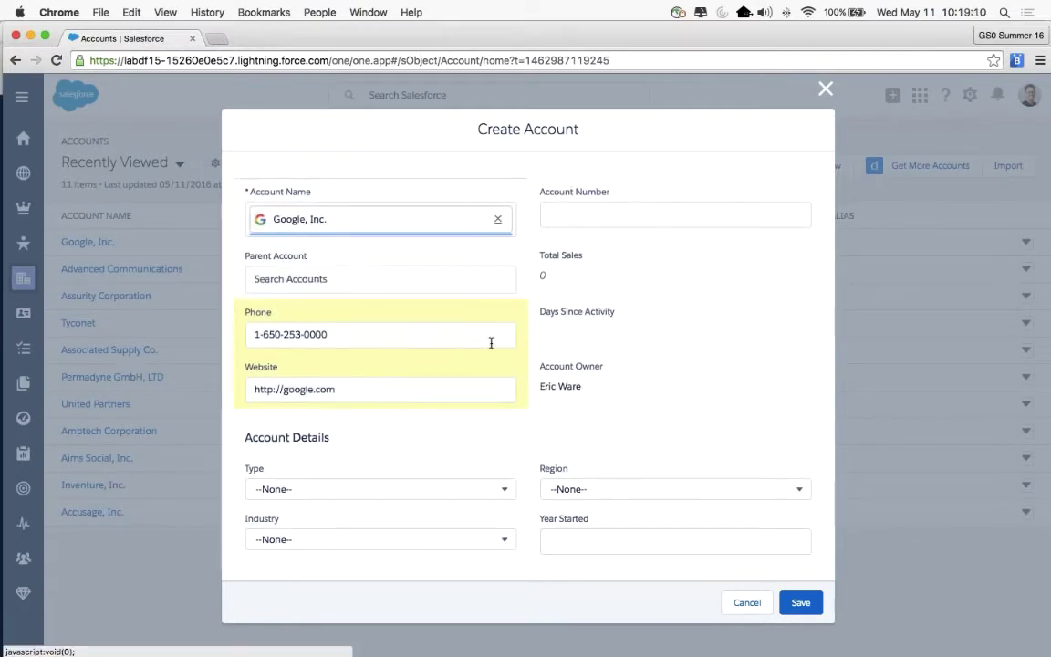
scroll(491, 343, "down", 8)
scroll(491, 343, "up", 3)
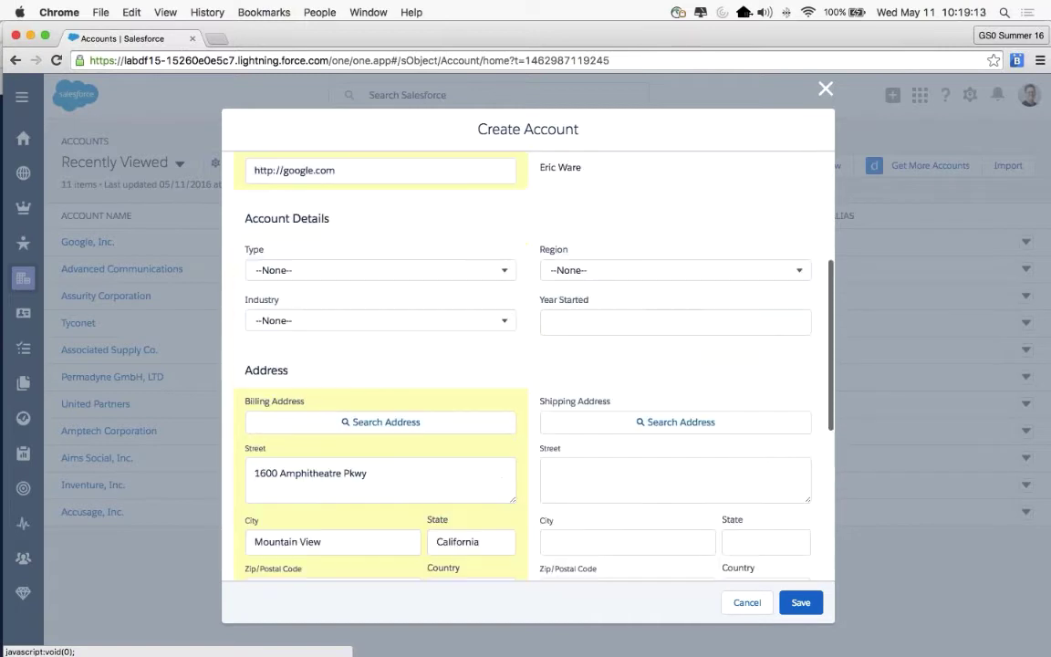
scroll(527, 364, "up", 2)
scroll(528, 364, "up", 1)
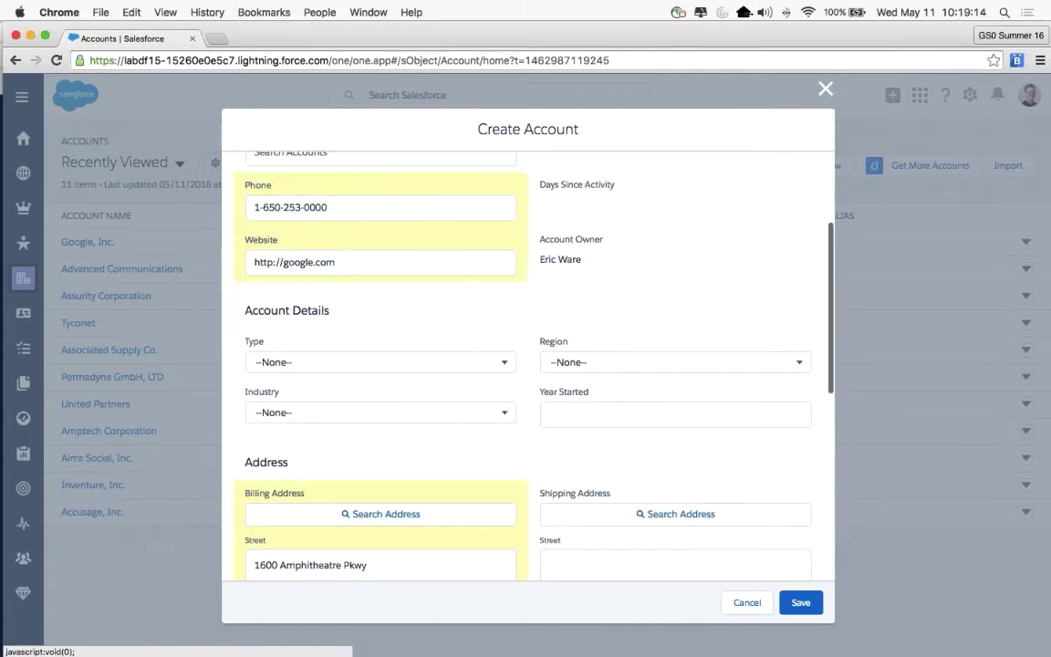
scroll(527, 365, "down", 5)
left_click(468, 435)
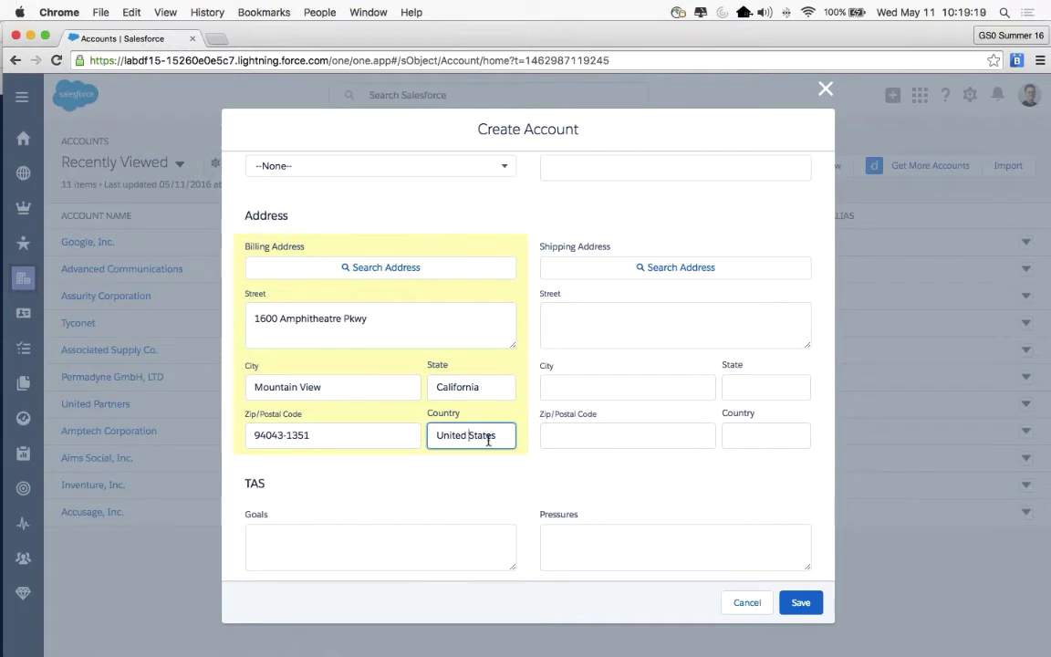
scroll(547, 547, "up", 5)
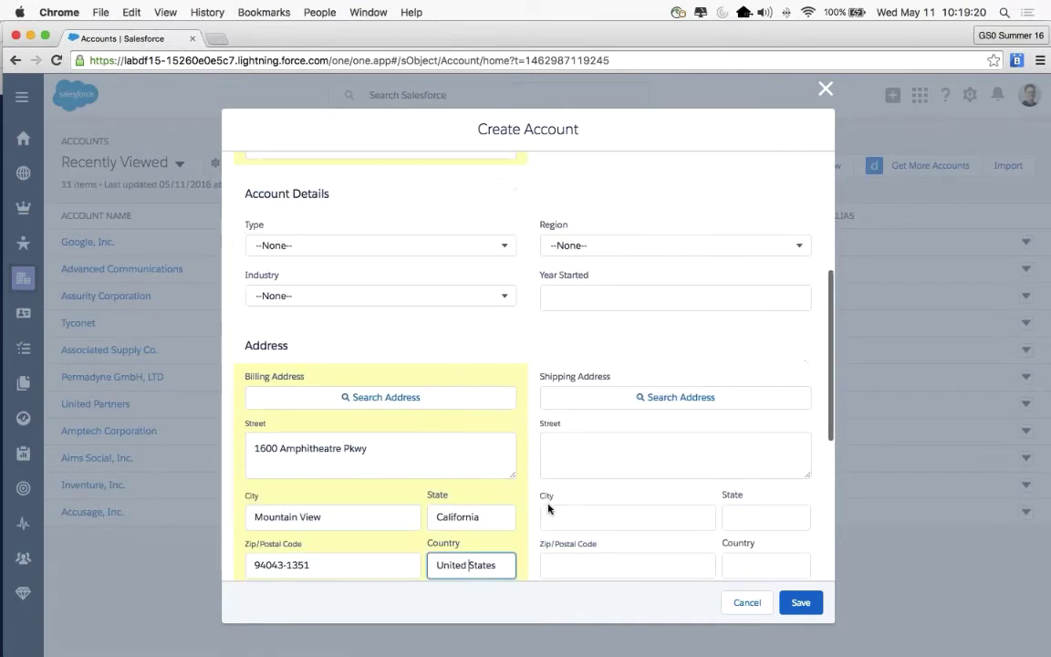
scroll(546, 572, "up", 5)
left_click(803, 604)
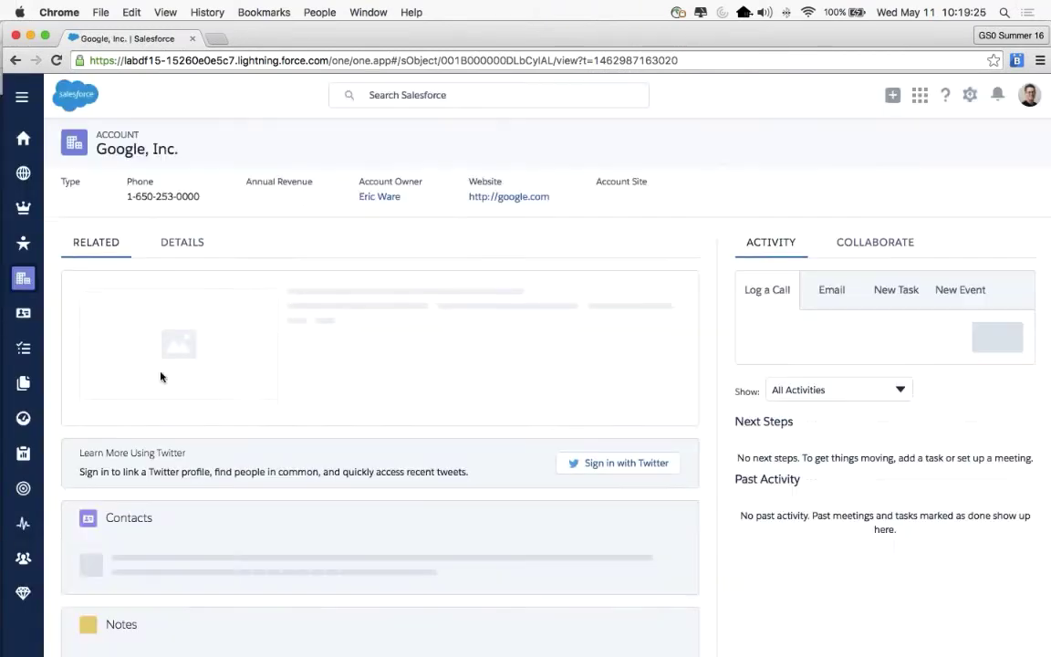
Review the Google, Inc. record's logo and empty related lists, then bring up the Setup menu
scroll(58, 316, "down", 2)
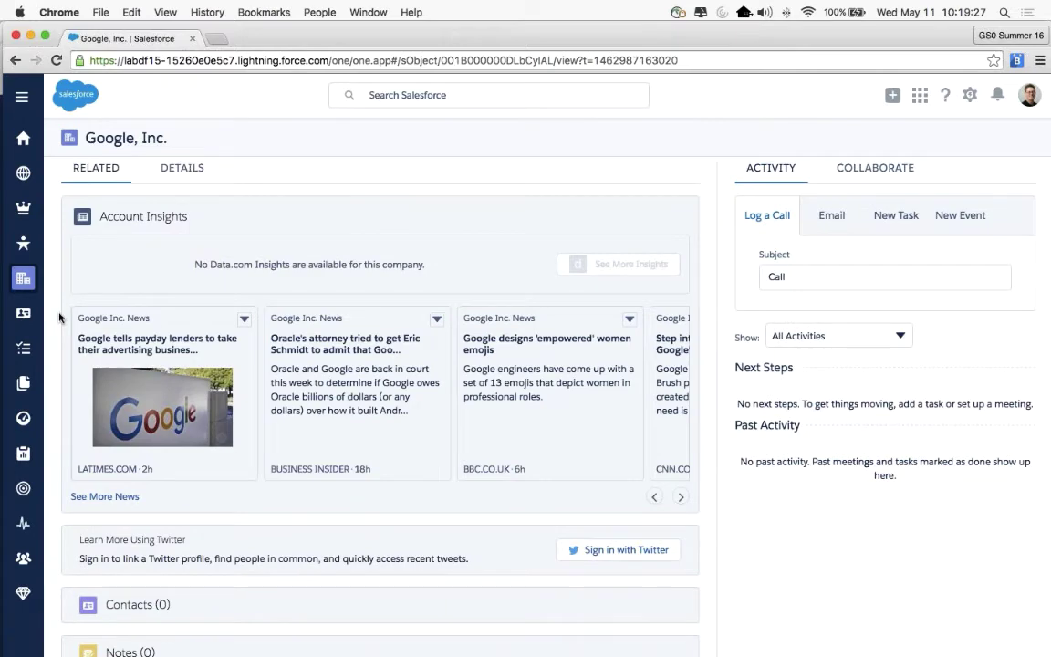
scroll(59, 316, "down", 1)
scroll(58, 317, "down", 4)
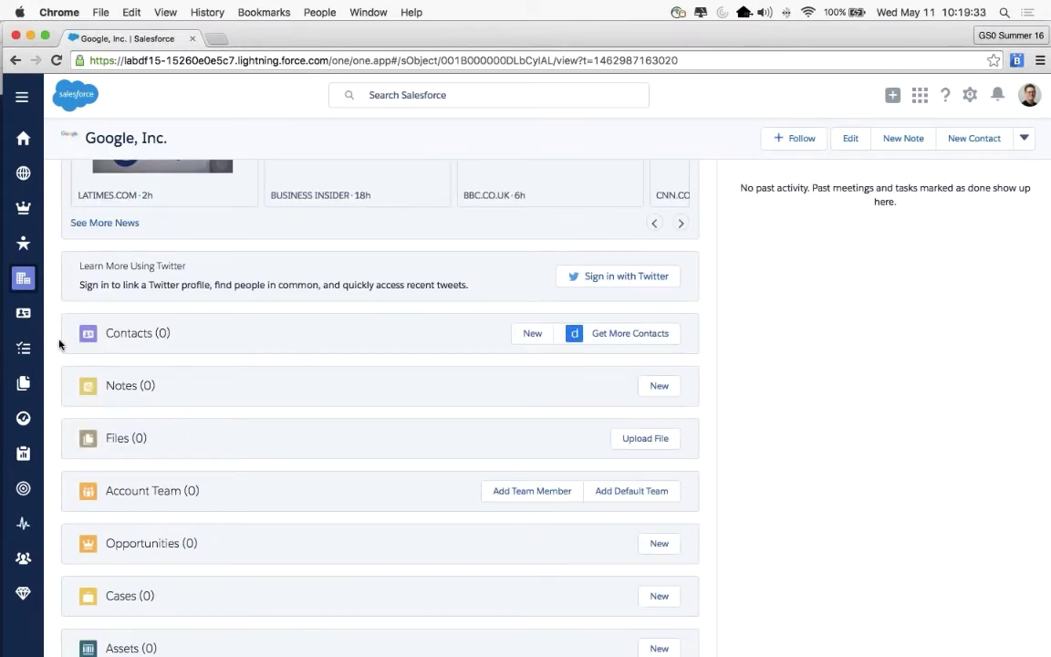
scroll(59, 344, "down", 1)
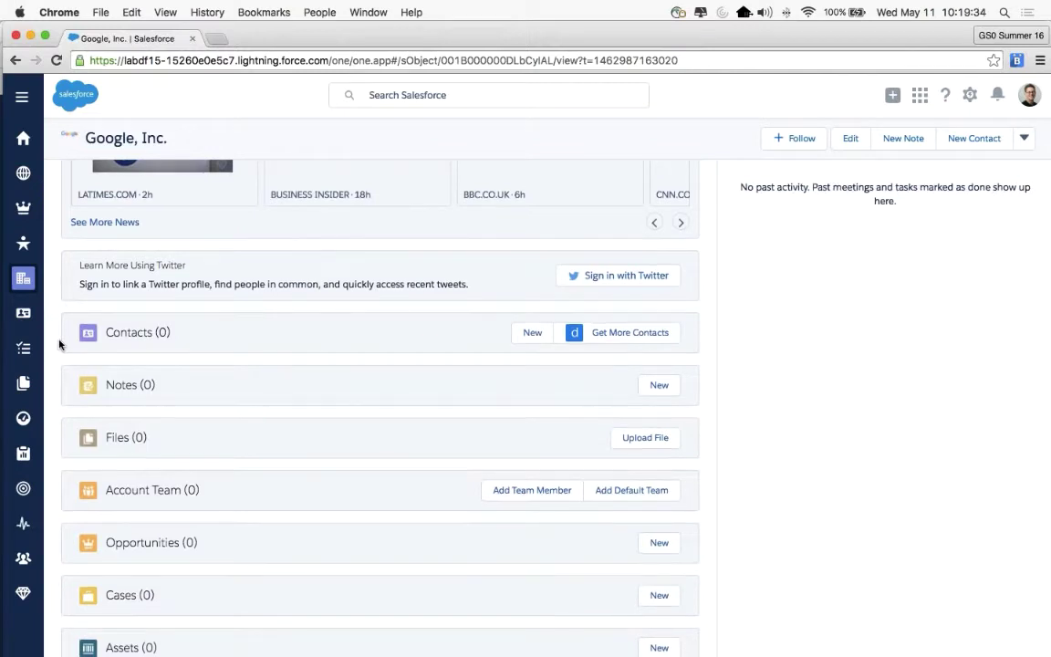
scroll(58, 344, "up", 5)
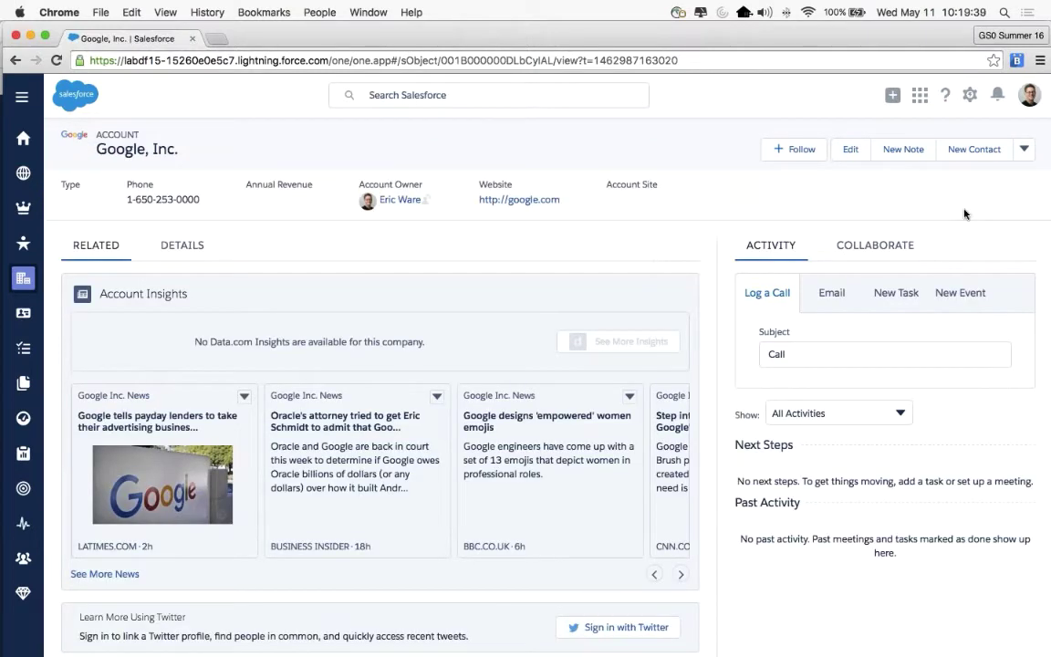
left_click(970, 95)
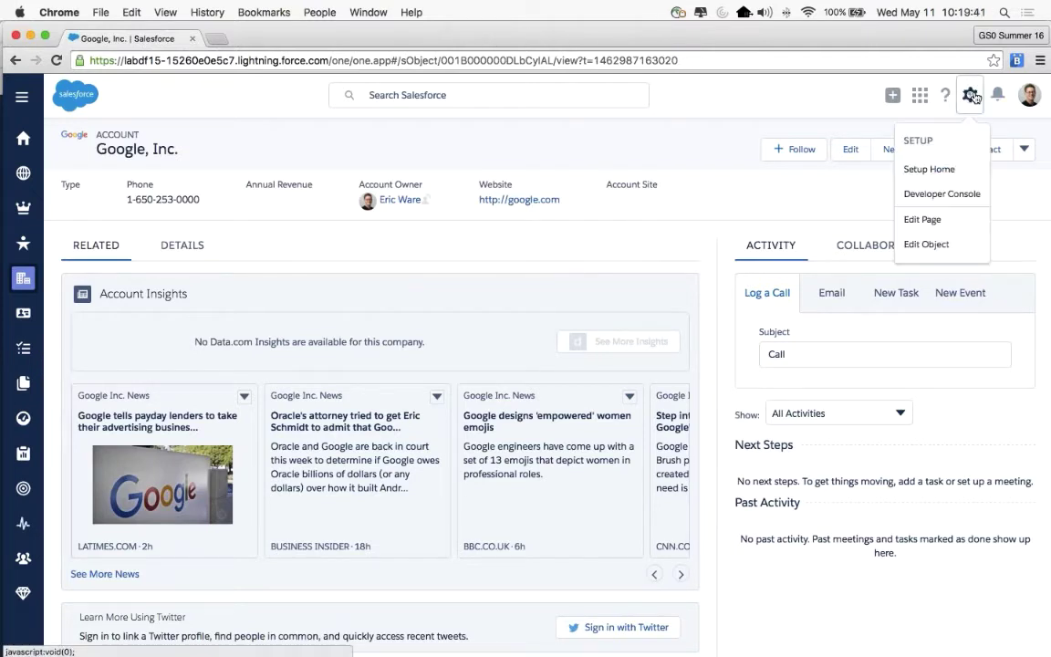
Edit the account page in App Builder, inspect the Highlights Panel, and open the Simple layout
left_click(929, 221)
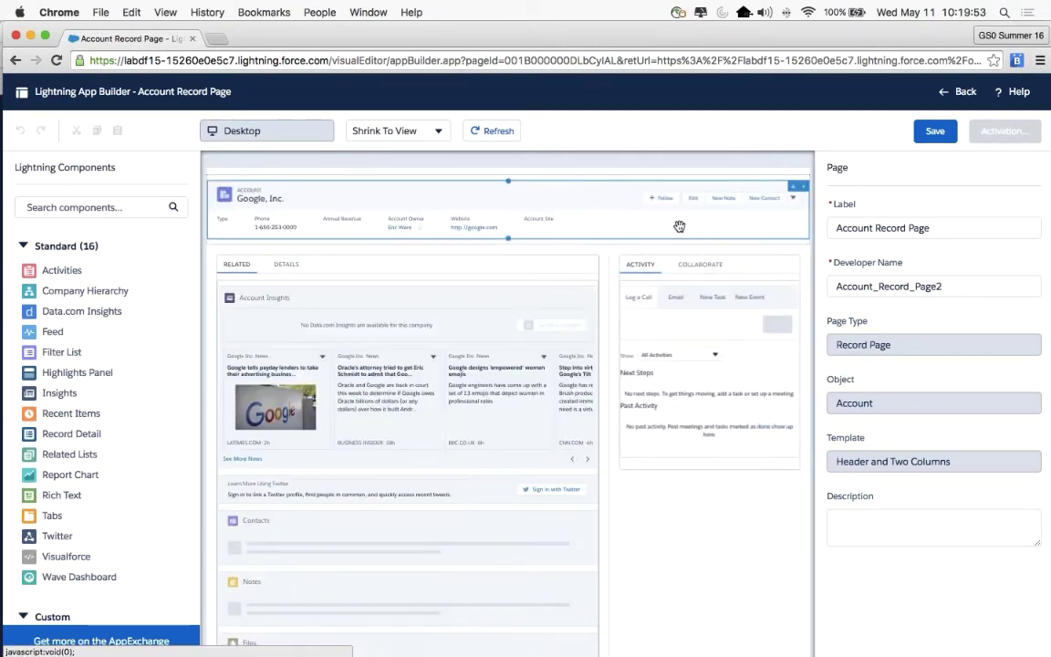
left_click(680, 226)
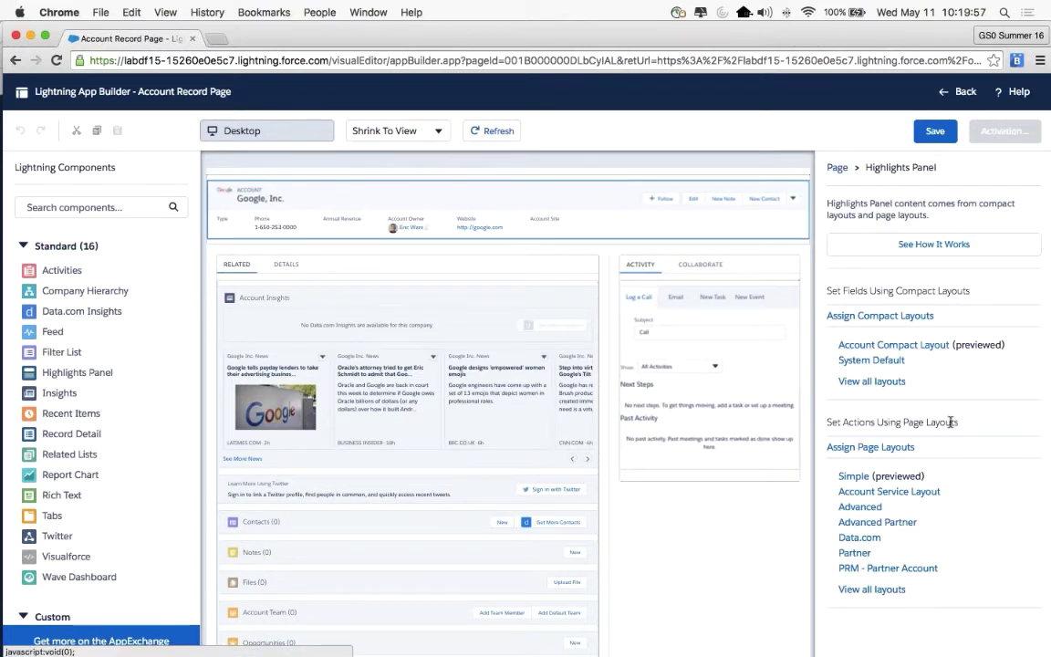
left_click(852, 476)
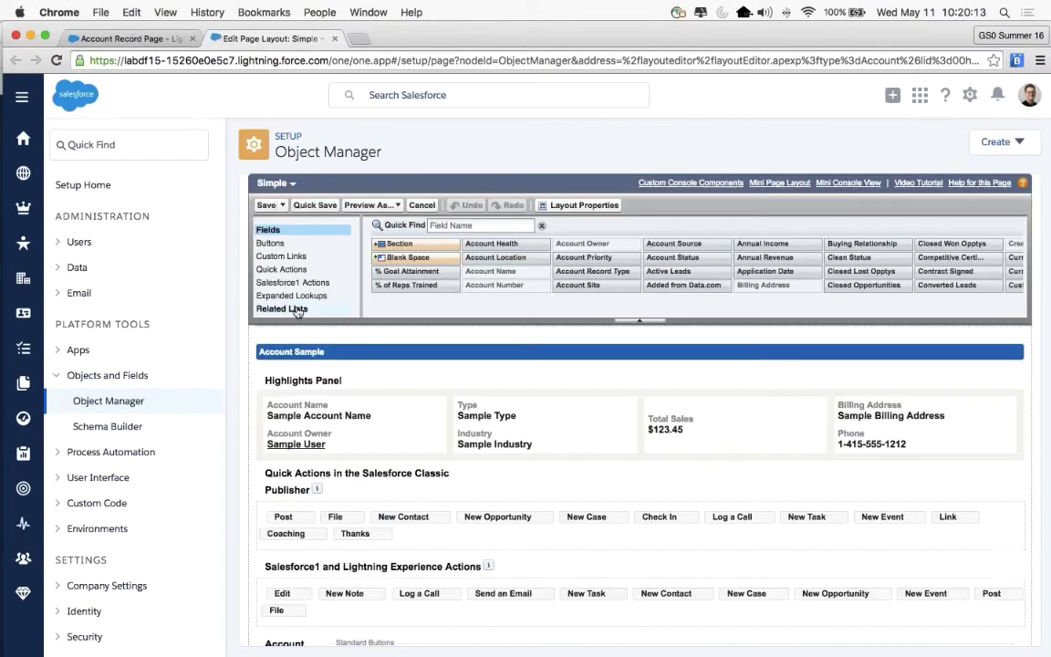
Add the Related Contacts list above Contacts in the Simple layout and save, confirming the overwrite
left_click(296, 309)
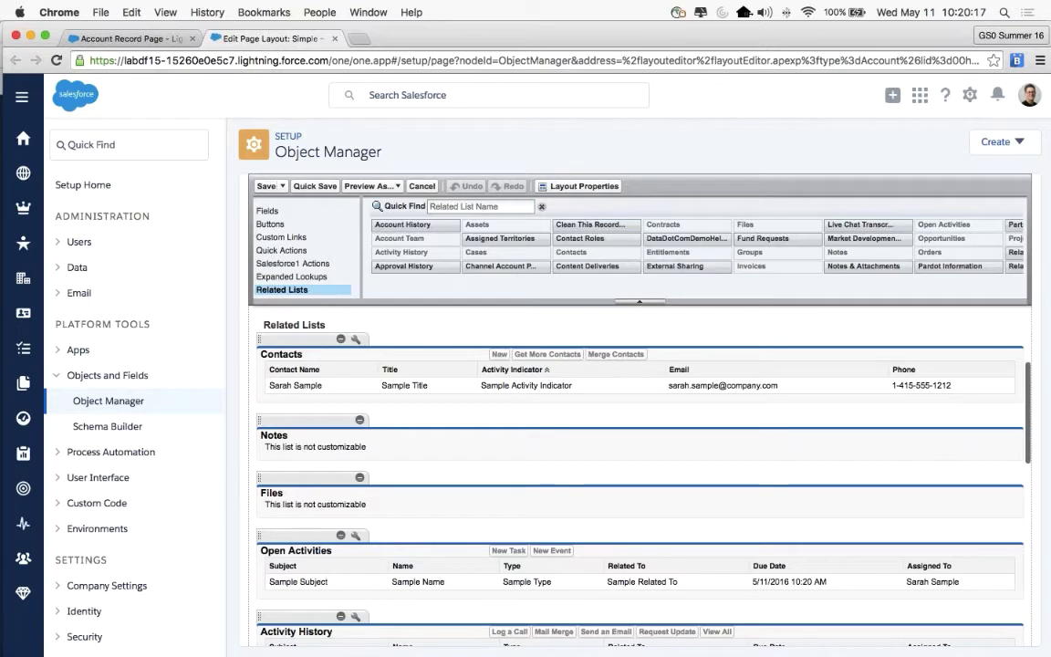
scroll(488, 255, "right", 5)
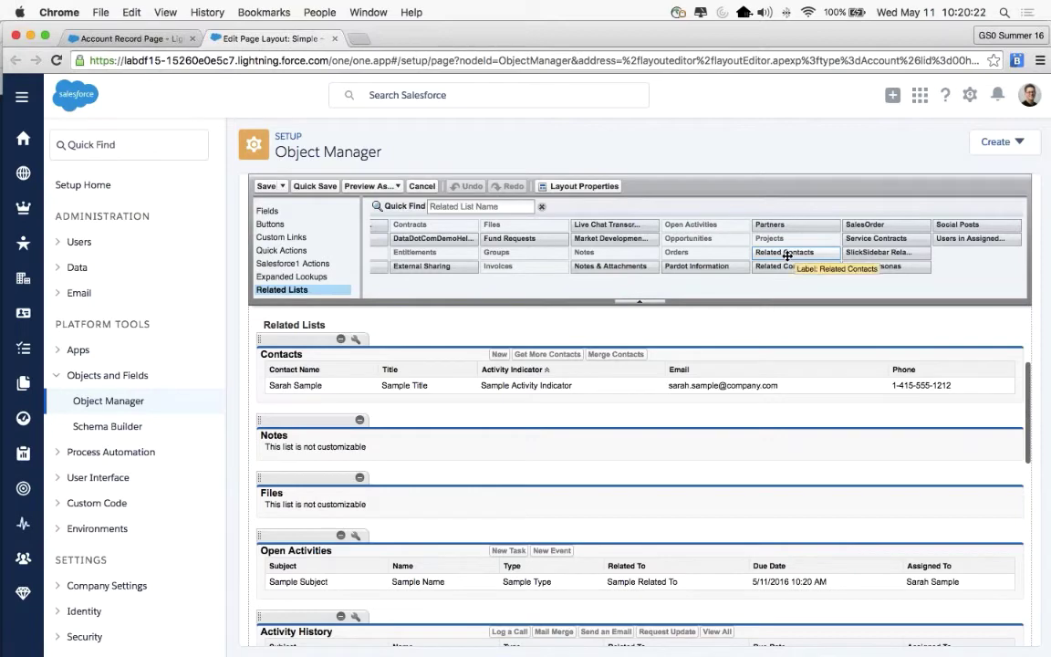
left_click_drag(786, 256, 484, 390)
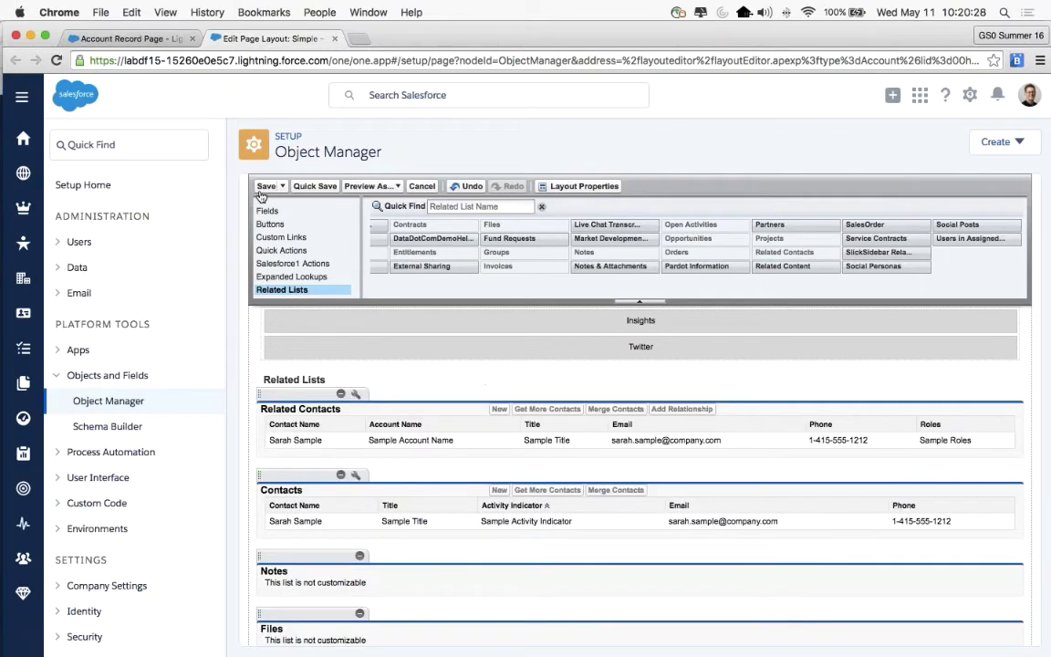
left_click(265, 186)
left_click(572, 591)
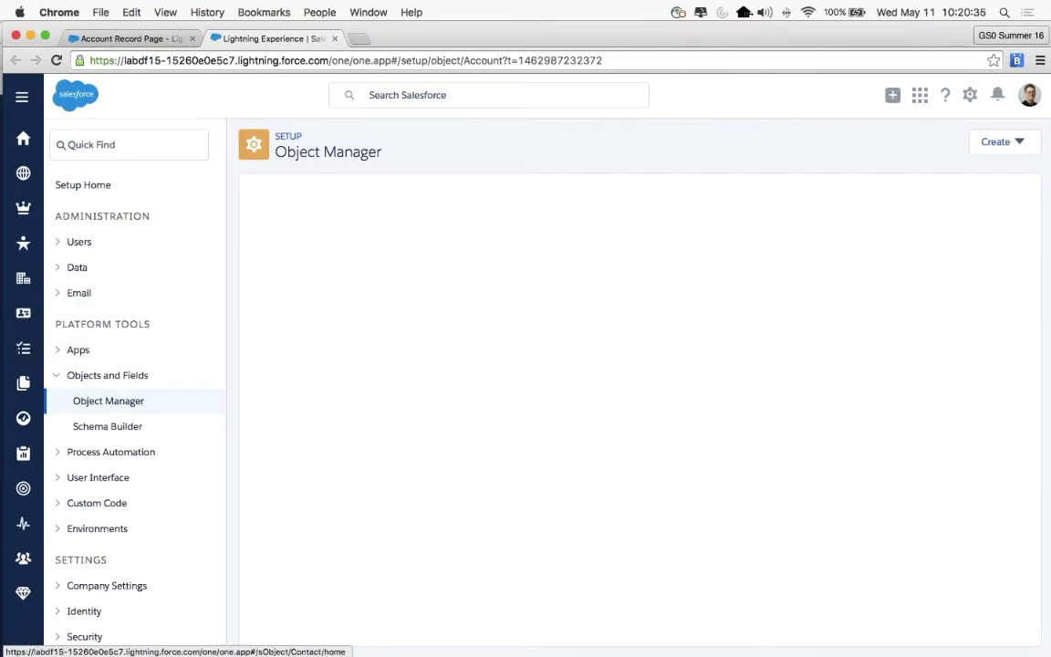
Reopen the Google, Inc. account, dismiss the error, and find the empty Related Contacts list
left_click(22, 281)
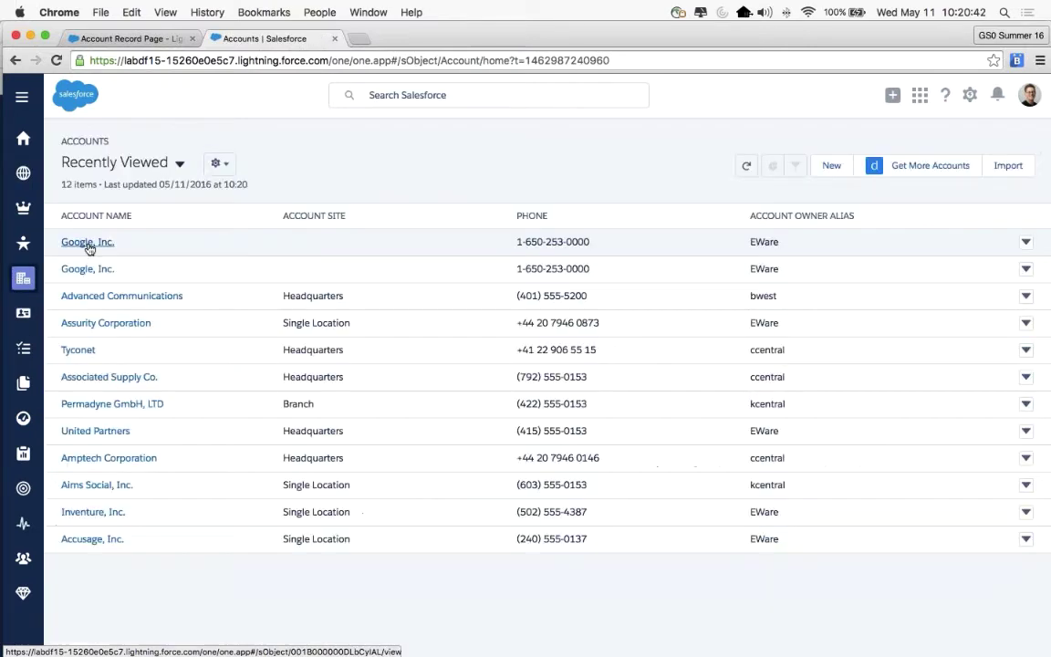
left_click(86, 243)
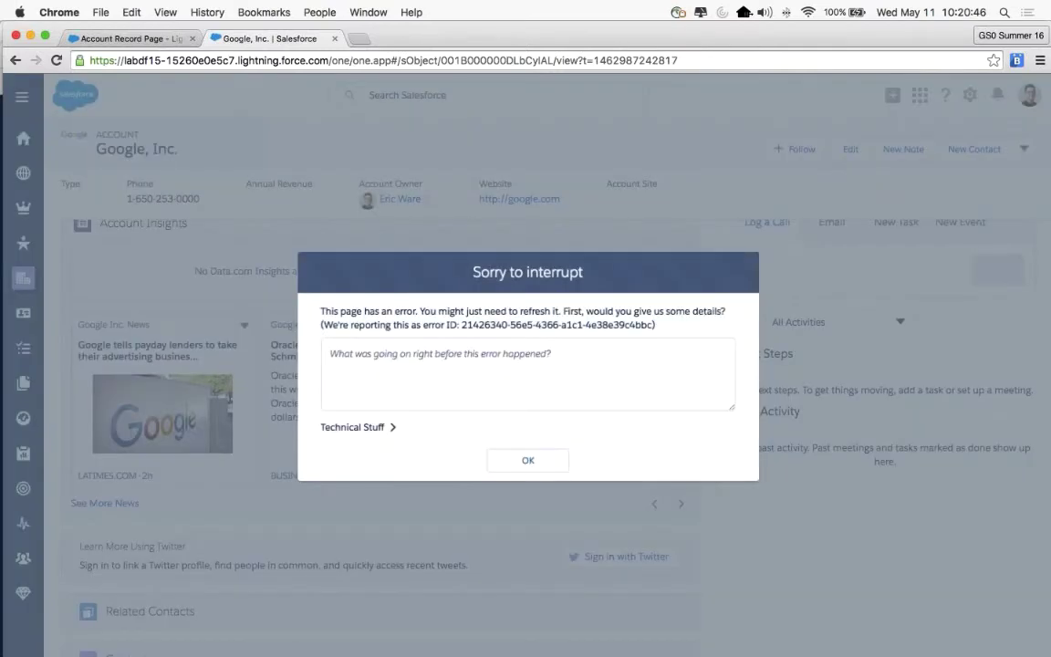
left_click(527, 460)
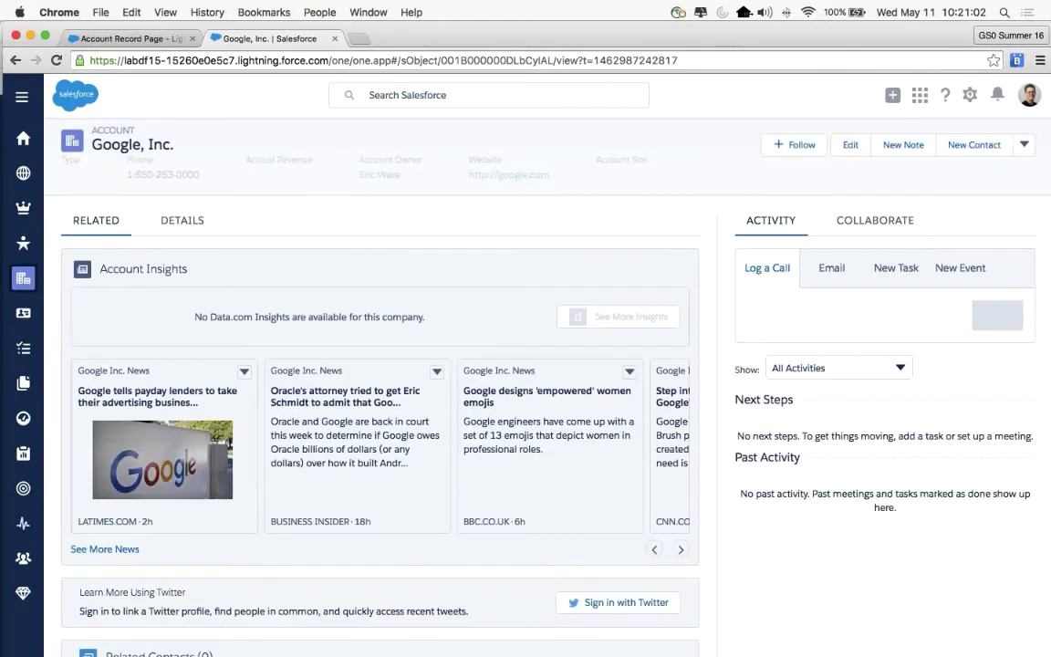
scroll(391, 343, "down", 3)
scroll(467, 458, "down", 3)
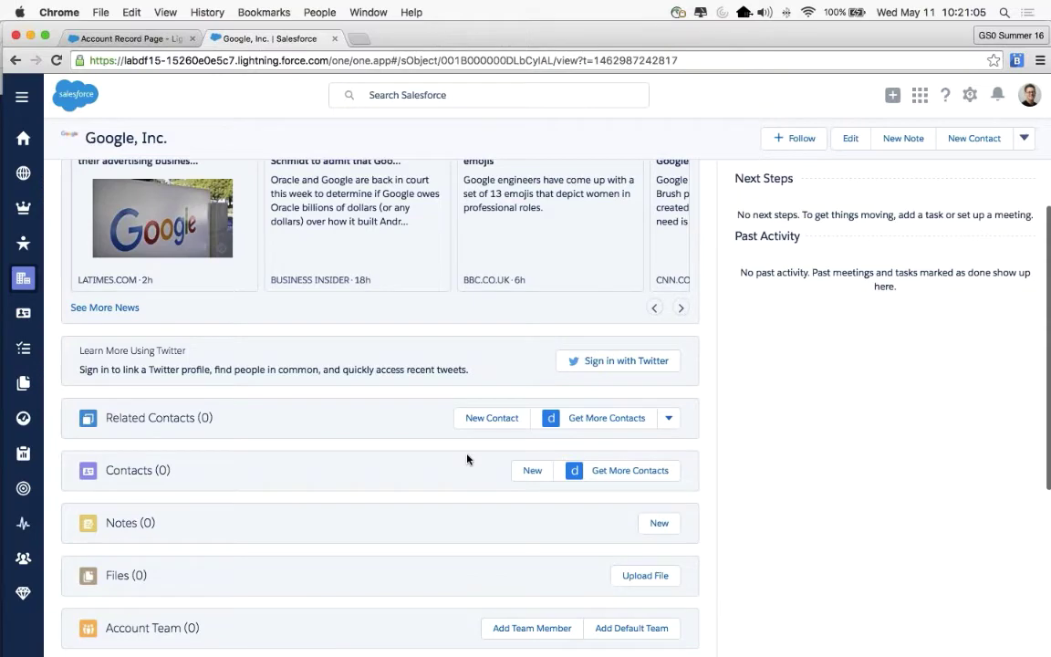
Relate the United Partners President and CEO to Google, Inc. with the Influencer role
scroll(467, 458, "down", 2)
left_click(668, 321)
left_click(699, 353)
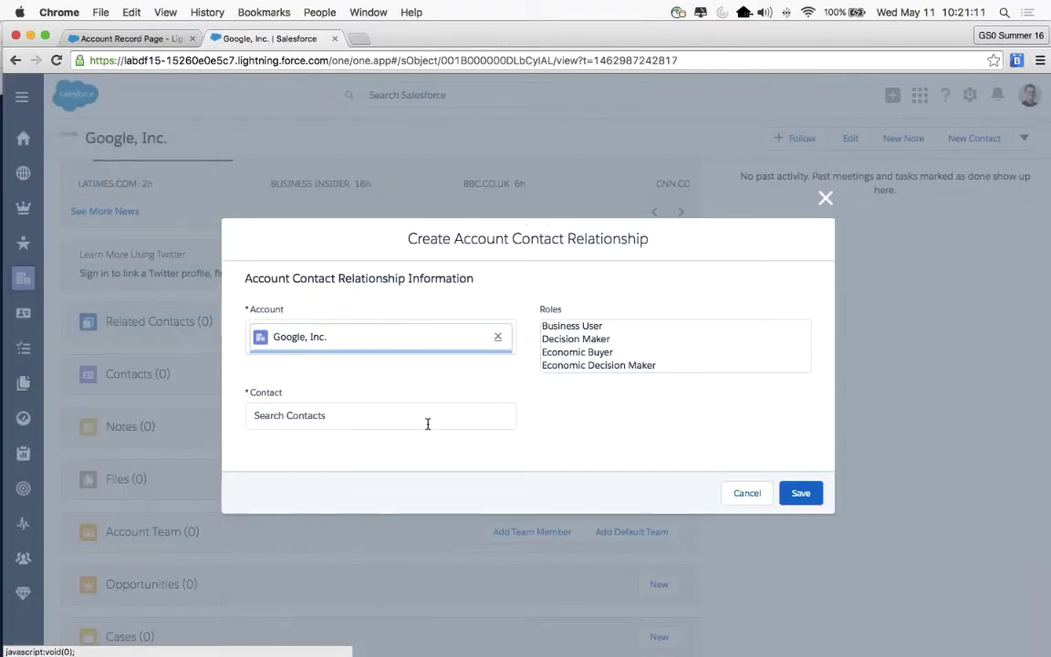
left_click(427, 423)
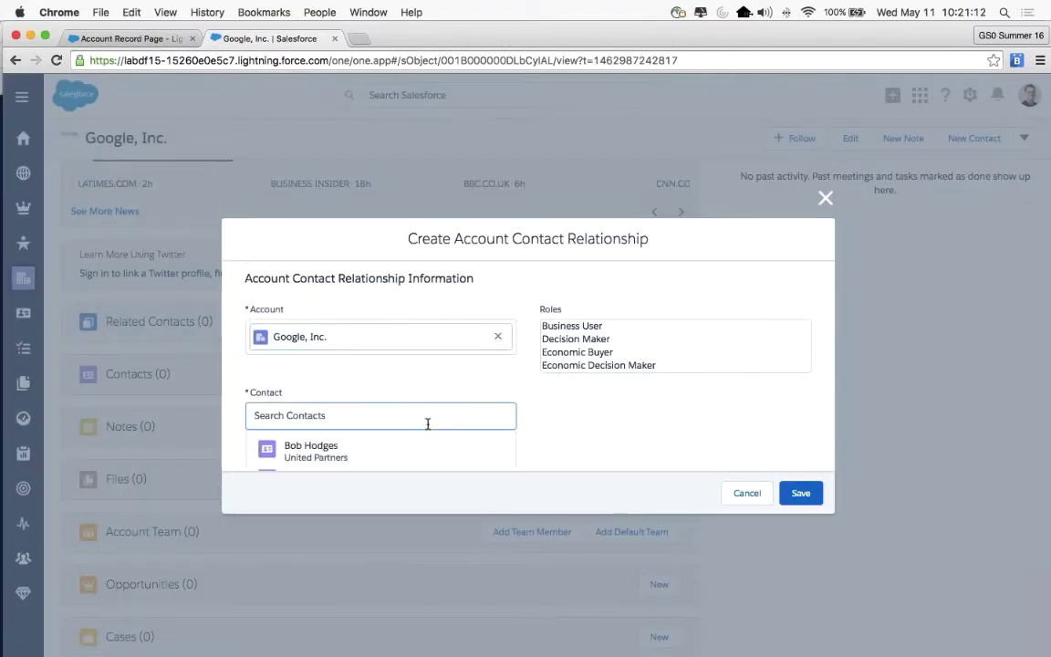
left_click(354, 451)
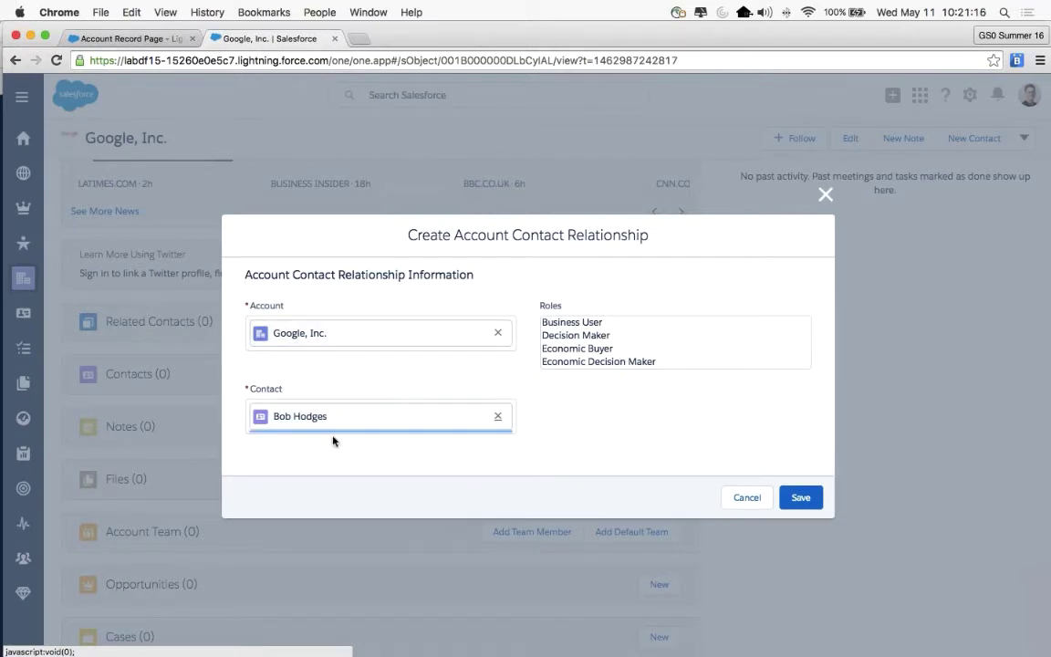
scroll(588, 348, "down", 4)
left_click(585, 349)
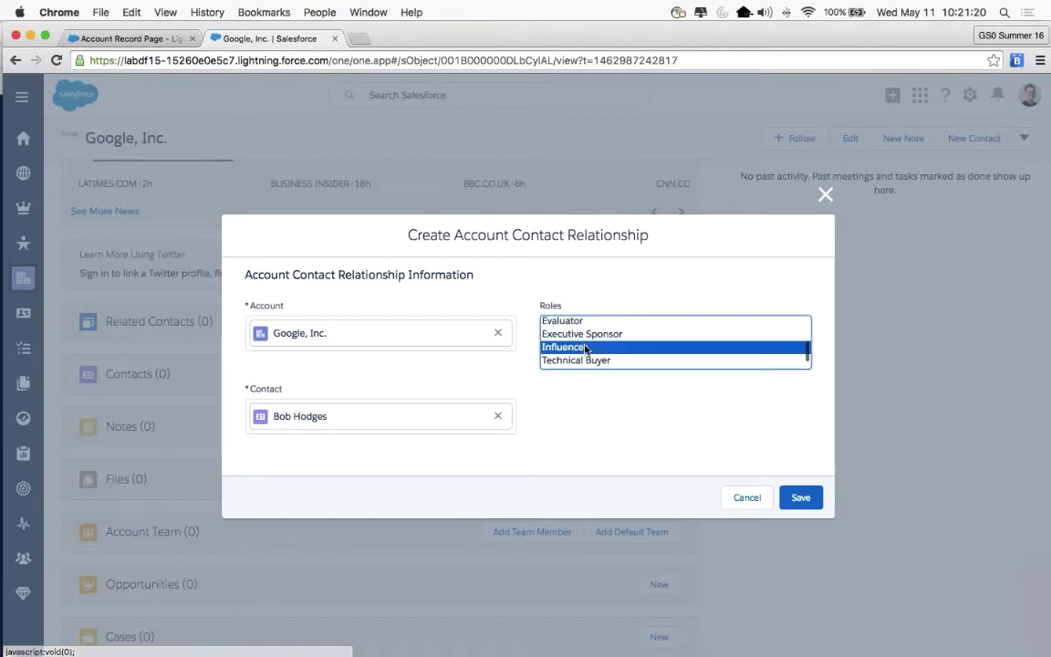
left_click(800, 497)
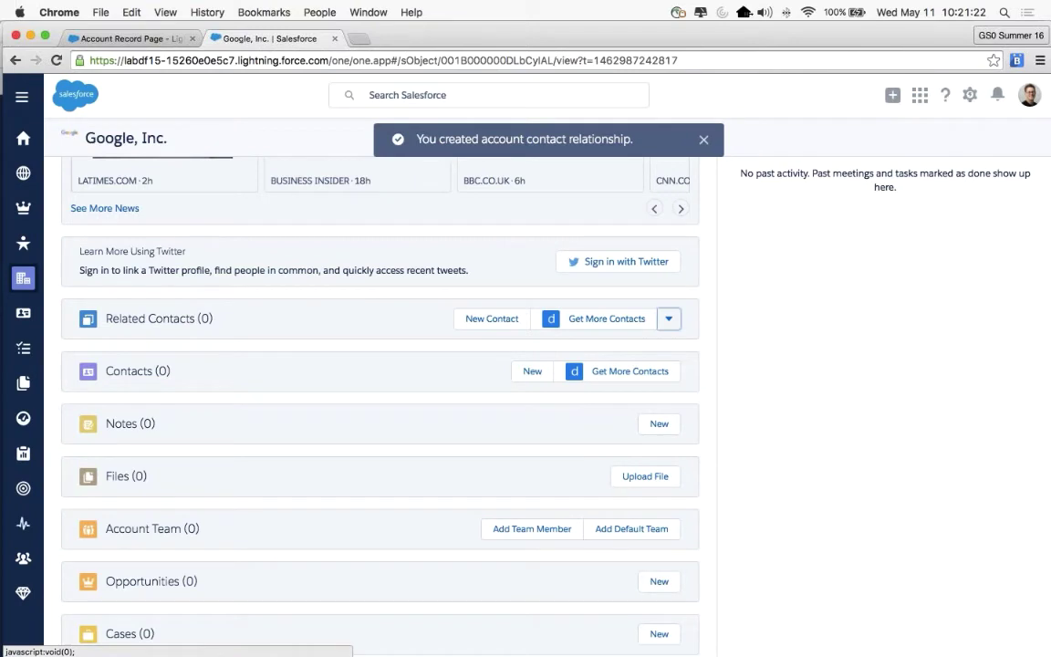
Return to the Home page
mouse_move(133, 357)
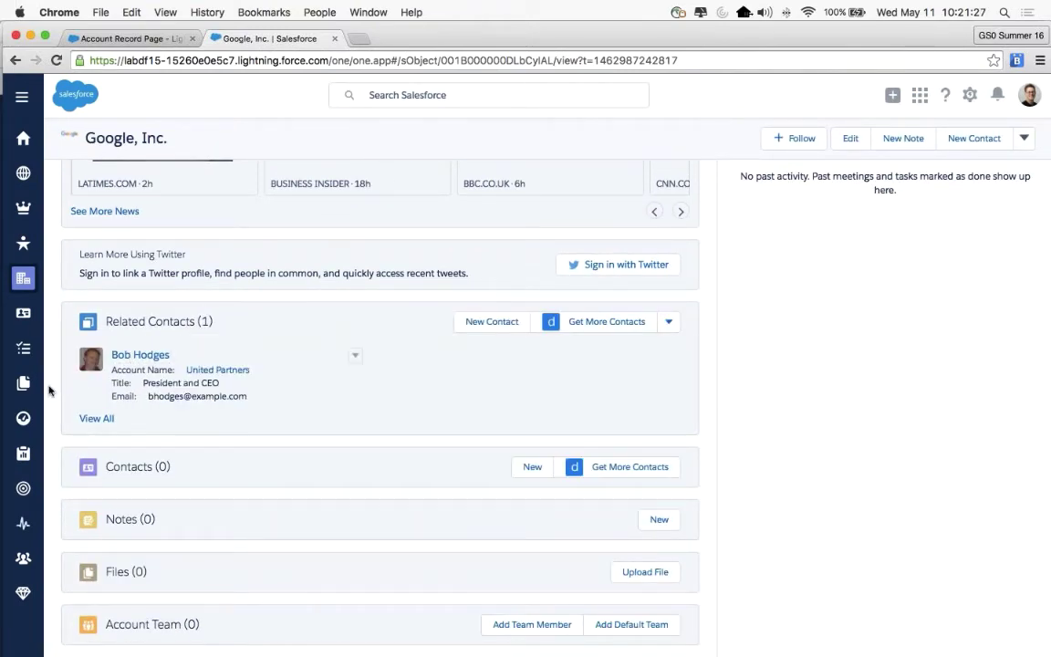
scroll(48, 391, "up", 1)
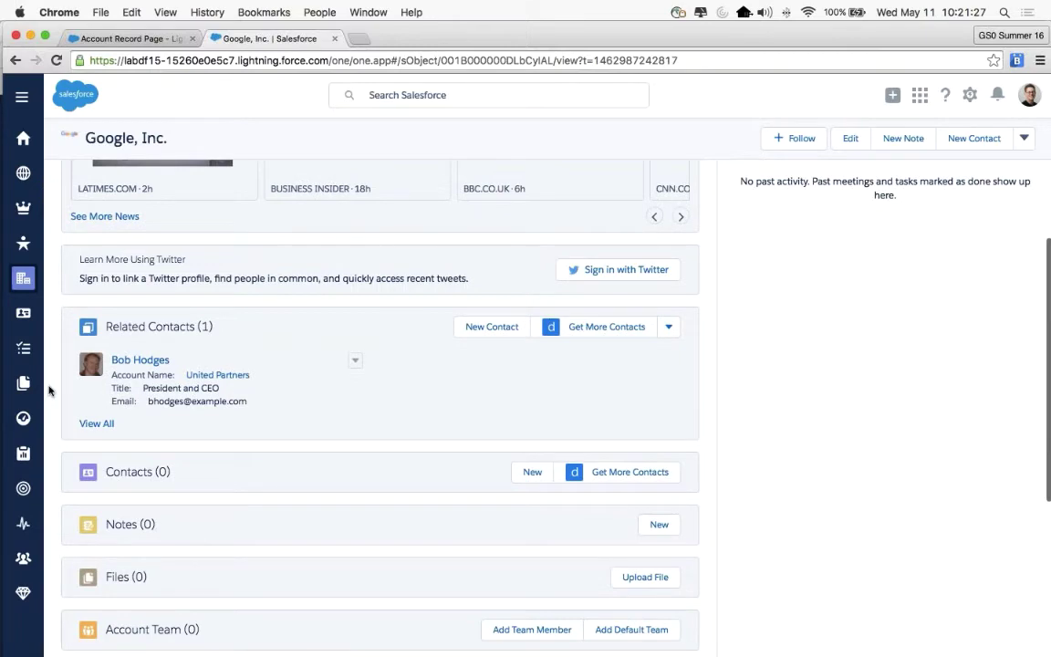
scroll(49, 391, "up", 5)
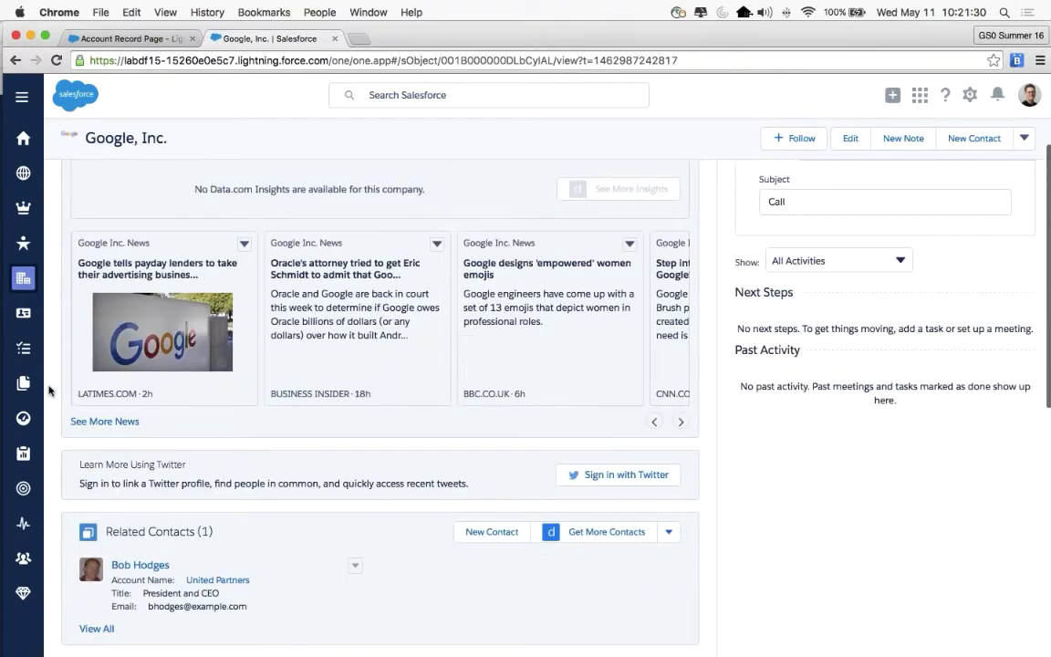
left_click(27, 142)
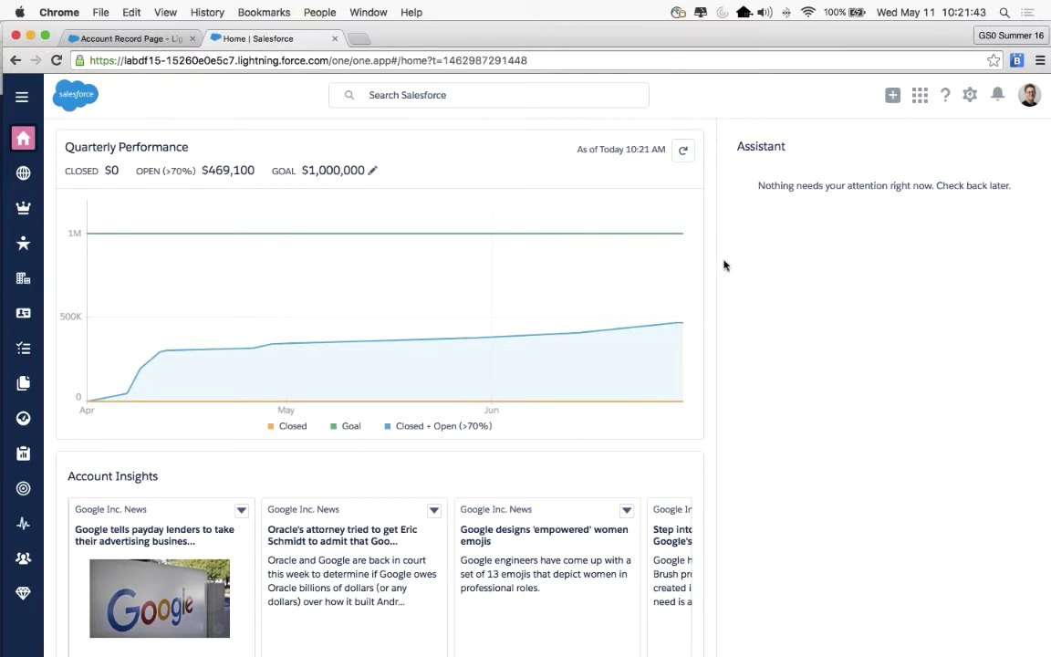
Look over the Home page, then open it in Lightning App Builder via Edit Page
scroll(724, 264, "down", 1)
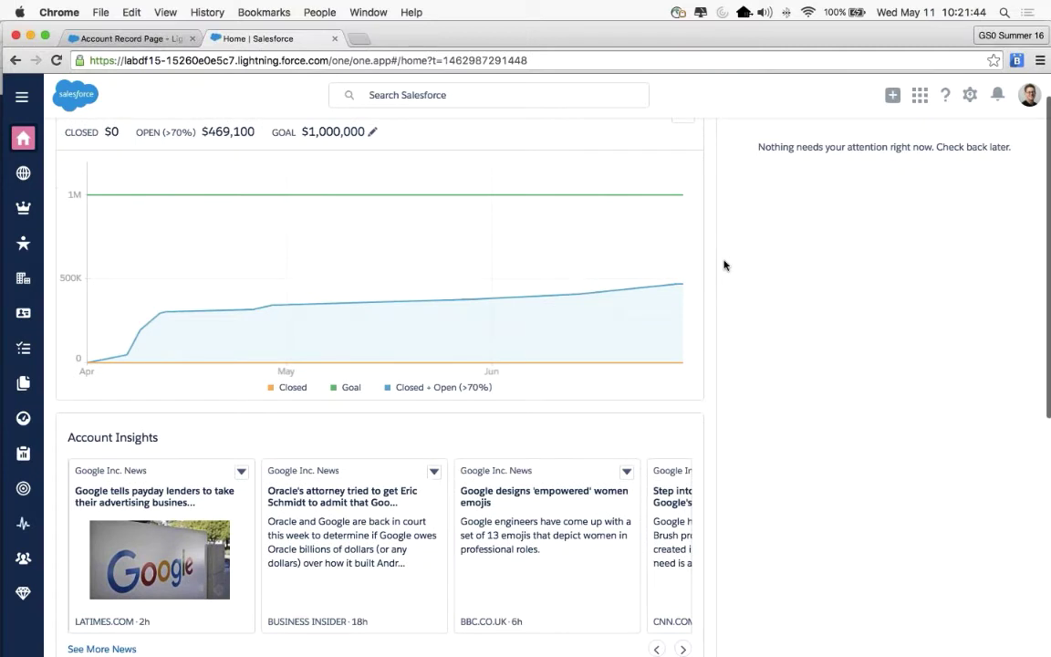
scroll(742, 263, "down", 1)
scroll(725, 287, "up", 1)
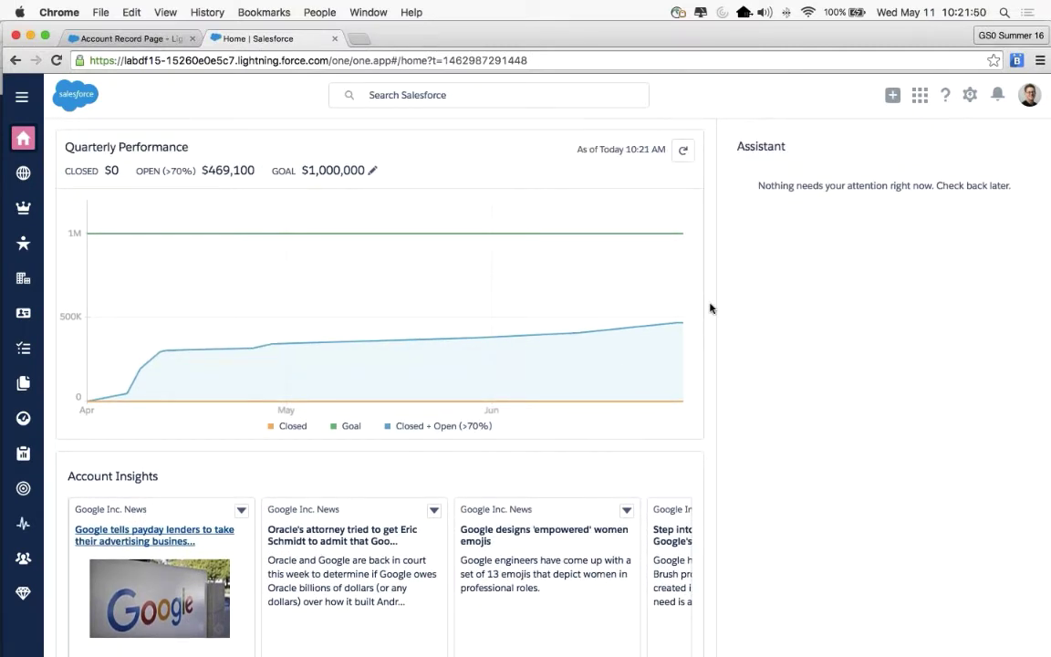
scroll(743, 345, "down", 1)
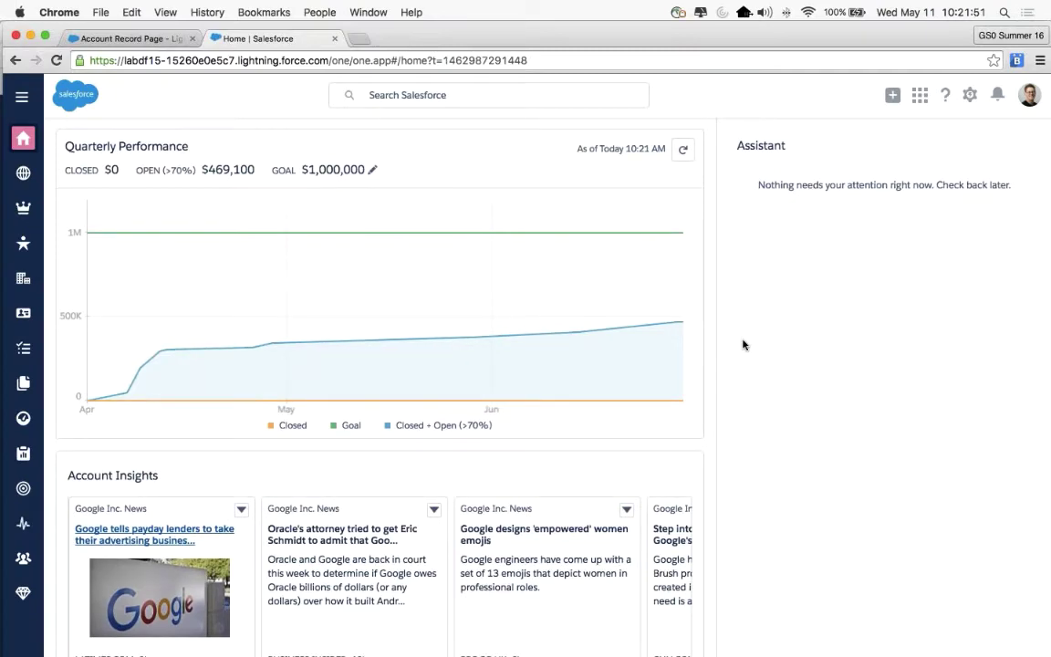
scroll(744, 345, "down", 1)
scroll(742, 345, "up", 1)
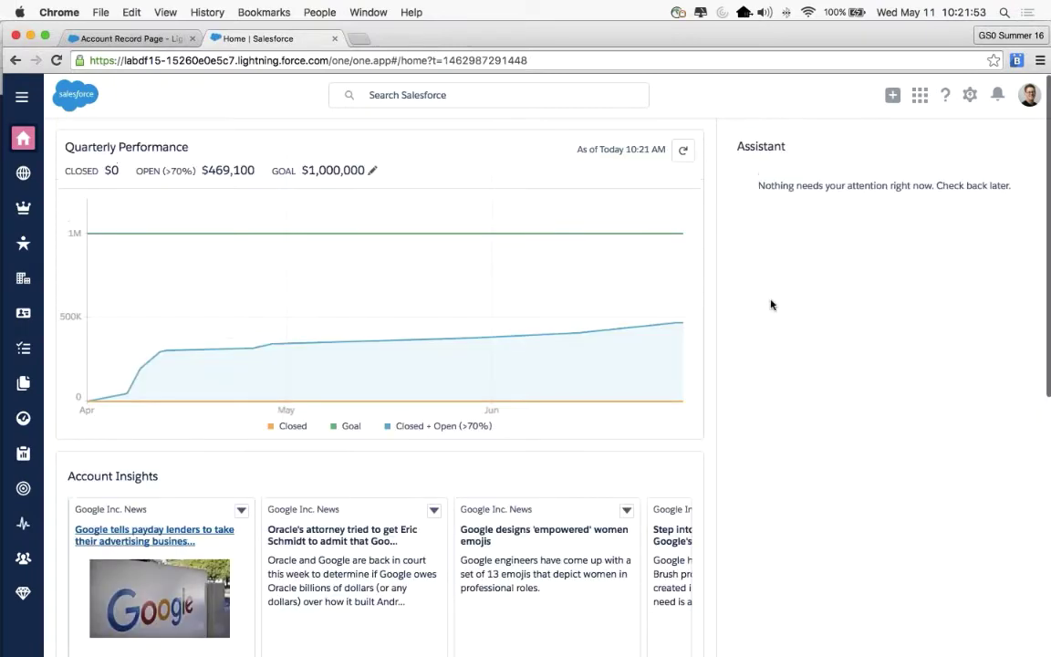
left_click(970, 95)
left_click(848, 201)
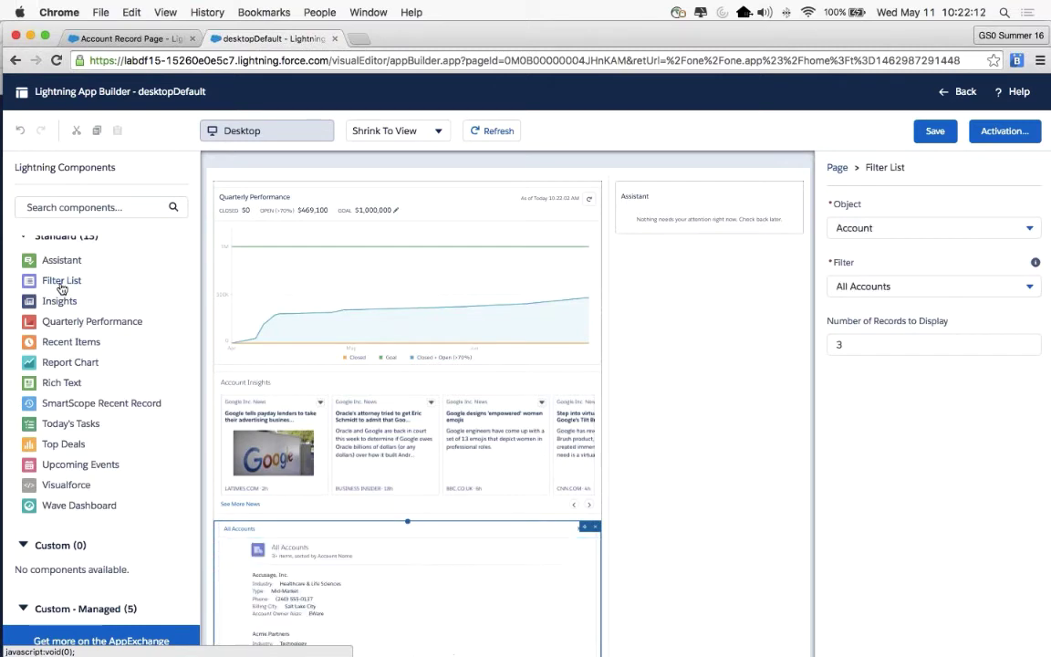
Switch the Filter List to Campaign (All Campaigns), move it above Assistant, and add a Report Chart above it
left_click(863, 290)
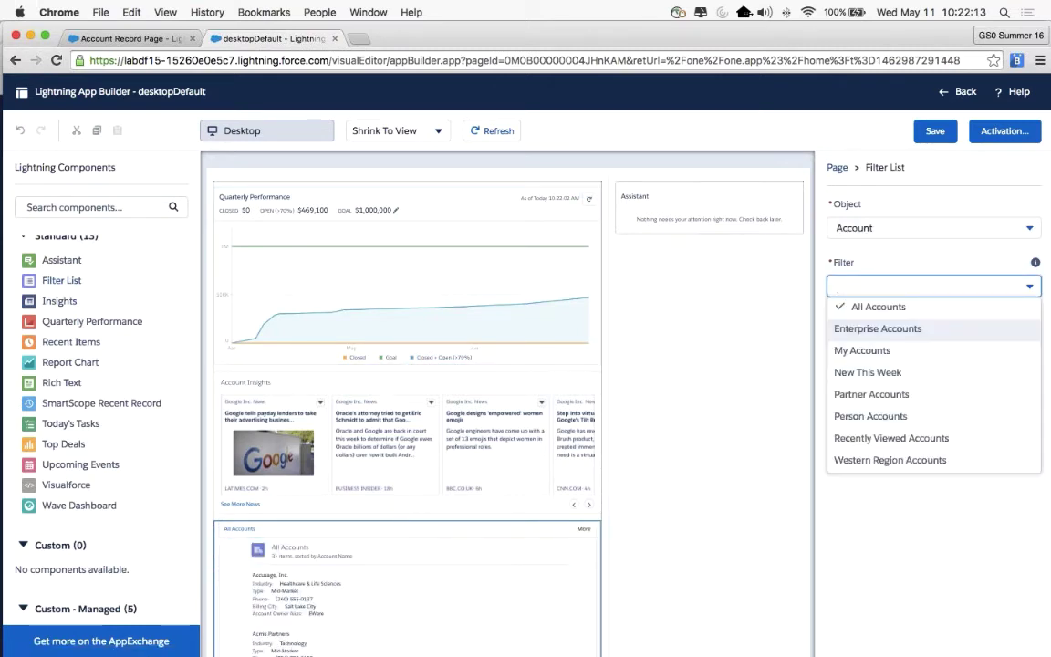
left_click(925, 228)
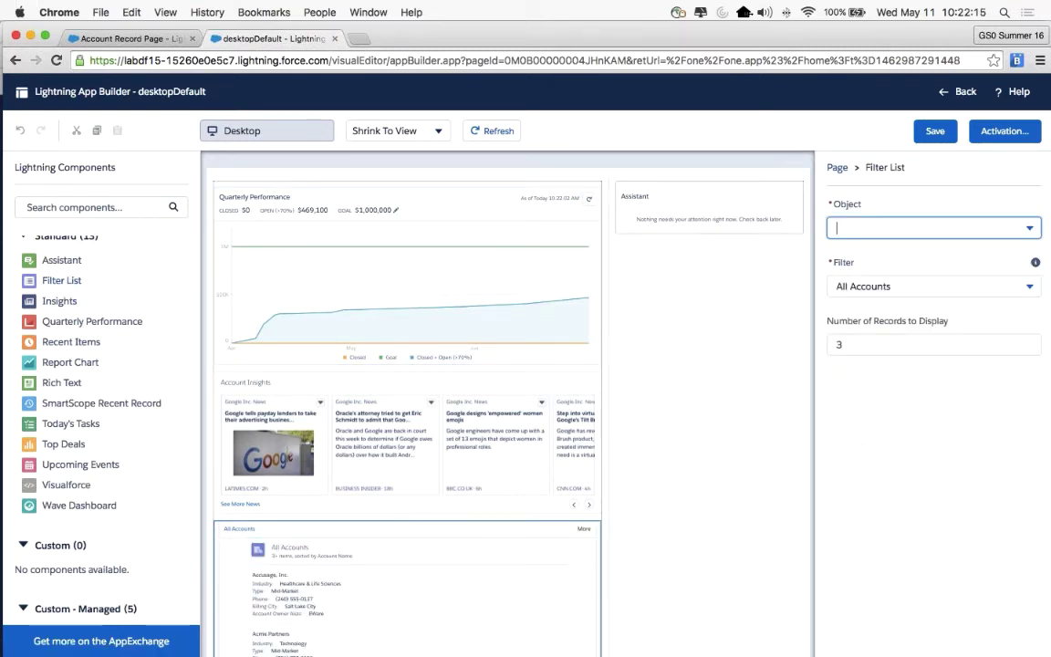
type("Campaign")
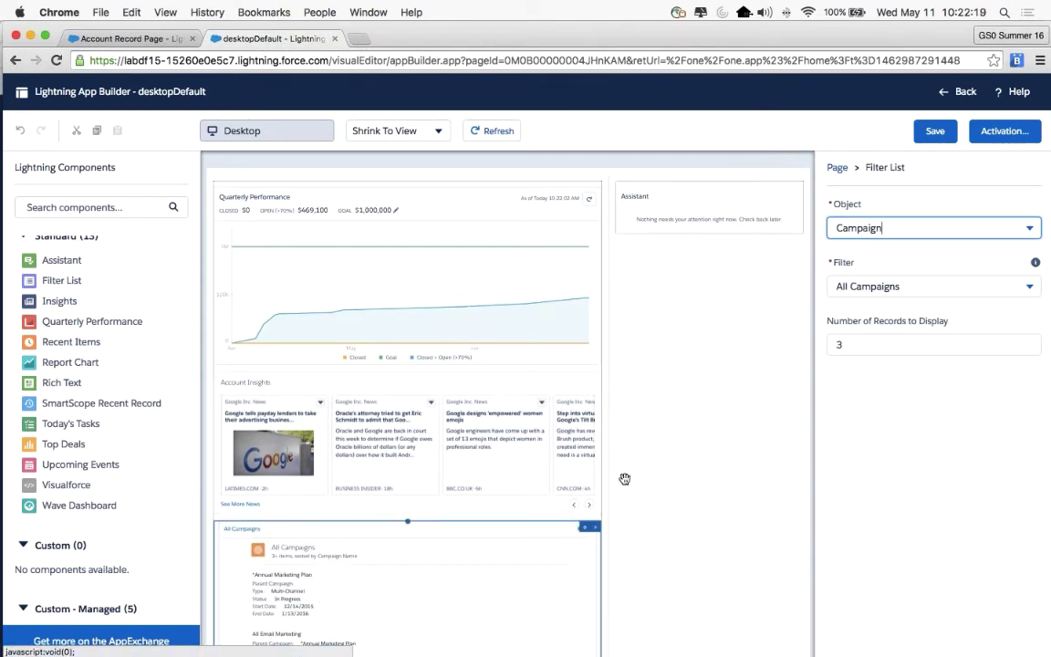
left_click_drag(623, 479, 682, 252)
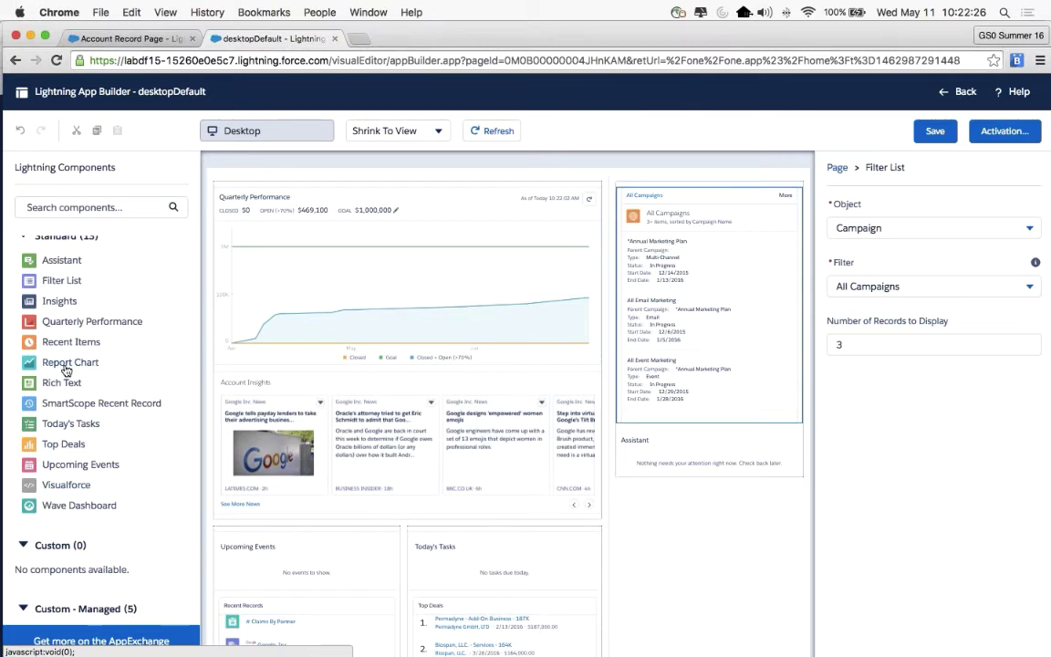
left_click_drag(66, 365, 710, 194)
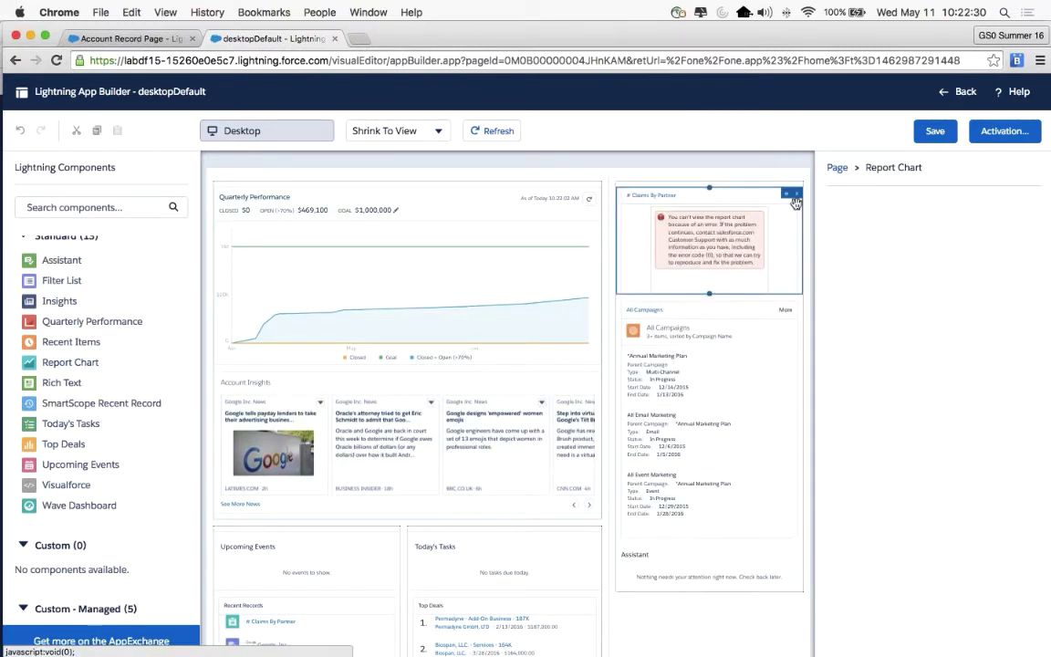
Set the new Report Chart to display the Campaign Success report
left_click(699, 230)
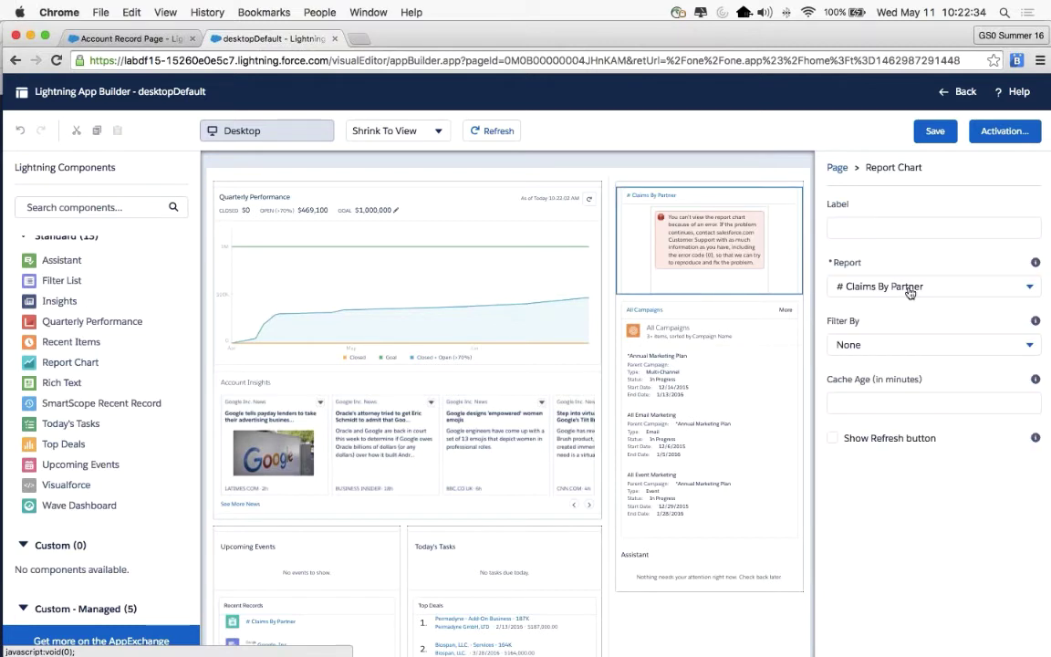
left_click(922, 285)
type("campaign")
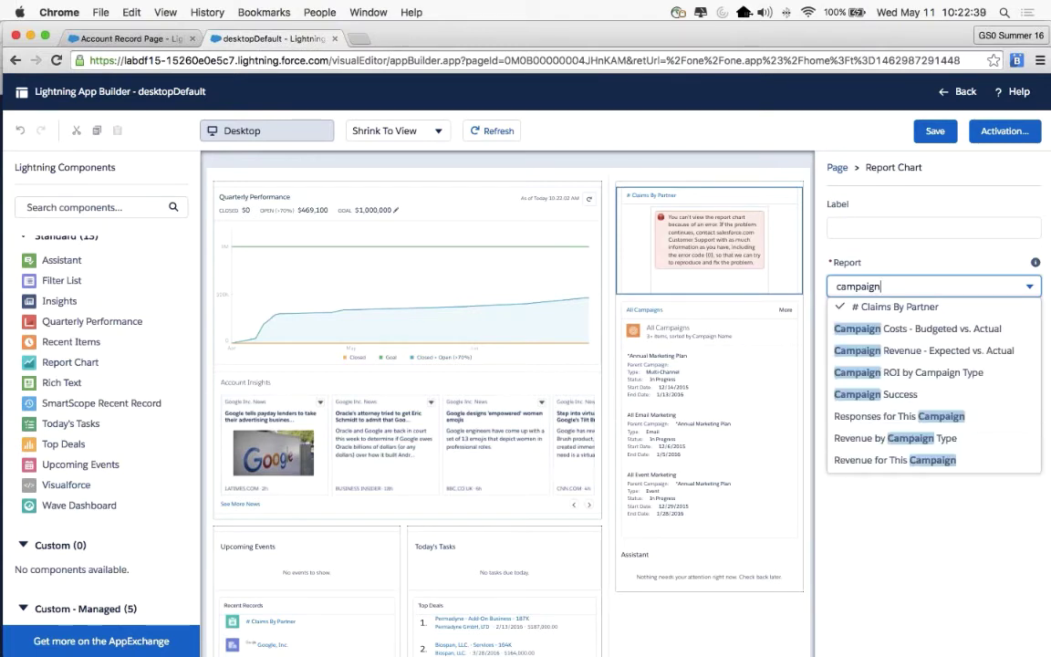
key("Down")
key("Down")
key("Down")
key("Down")
key("Return")
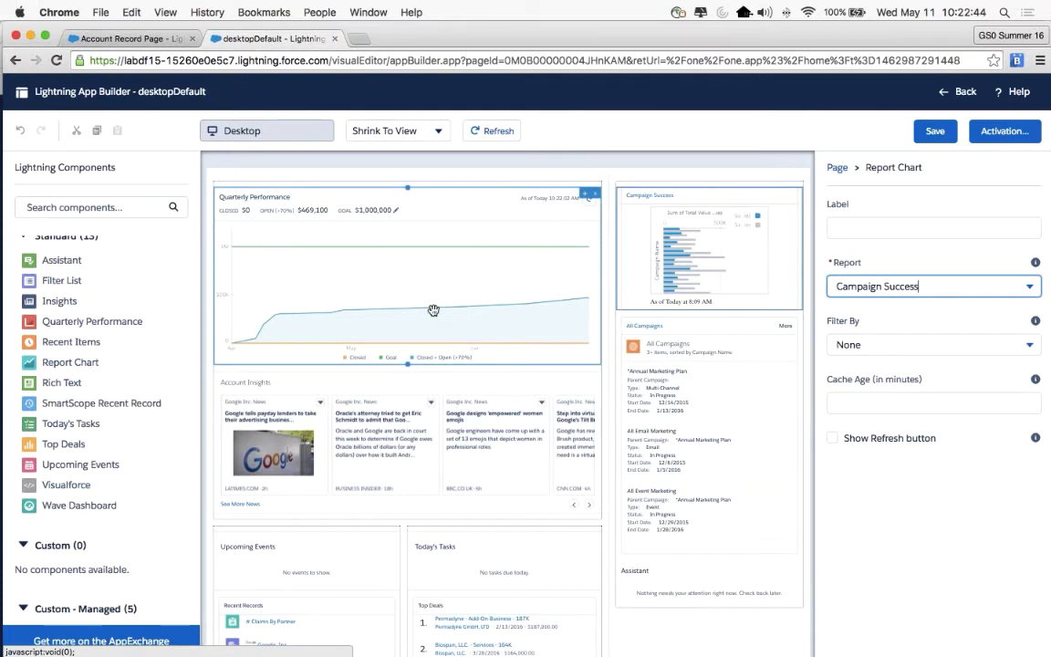
scroll(101, 383, "down", 2)
scroll(149, 466, "down", 2)
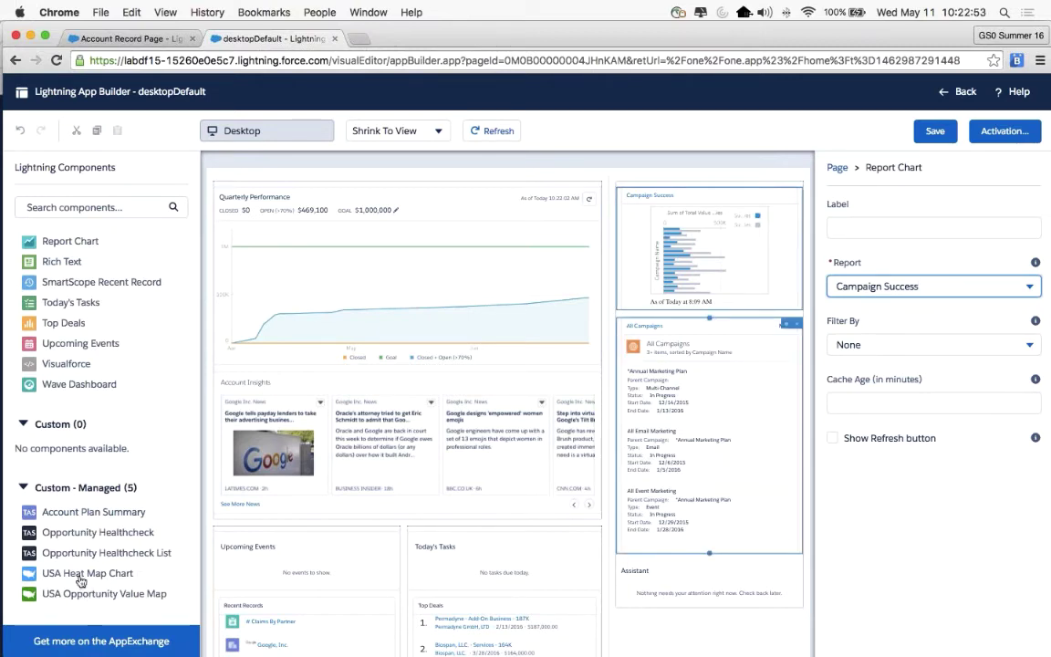
Swap the Quarterly Performance chart for a USA Heat Map Chart and begin activating the page
left_click_drag(78, 575, 406, 337)
left_click(595, 416)
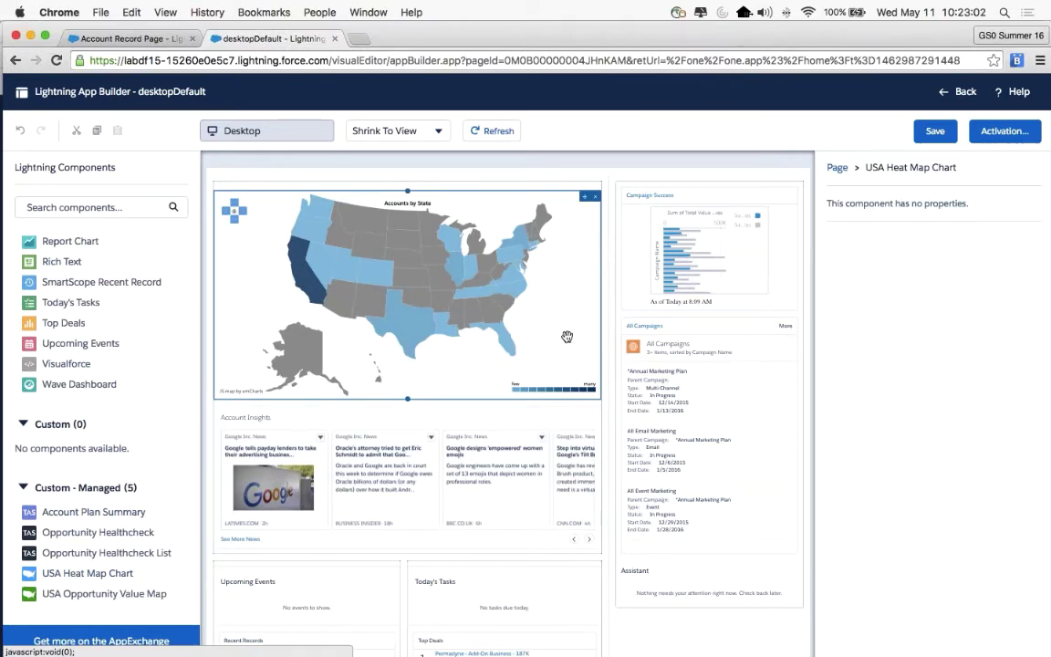
left_click(1001, 132)
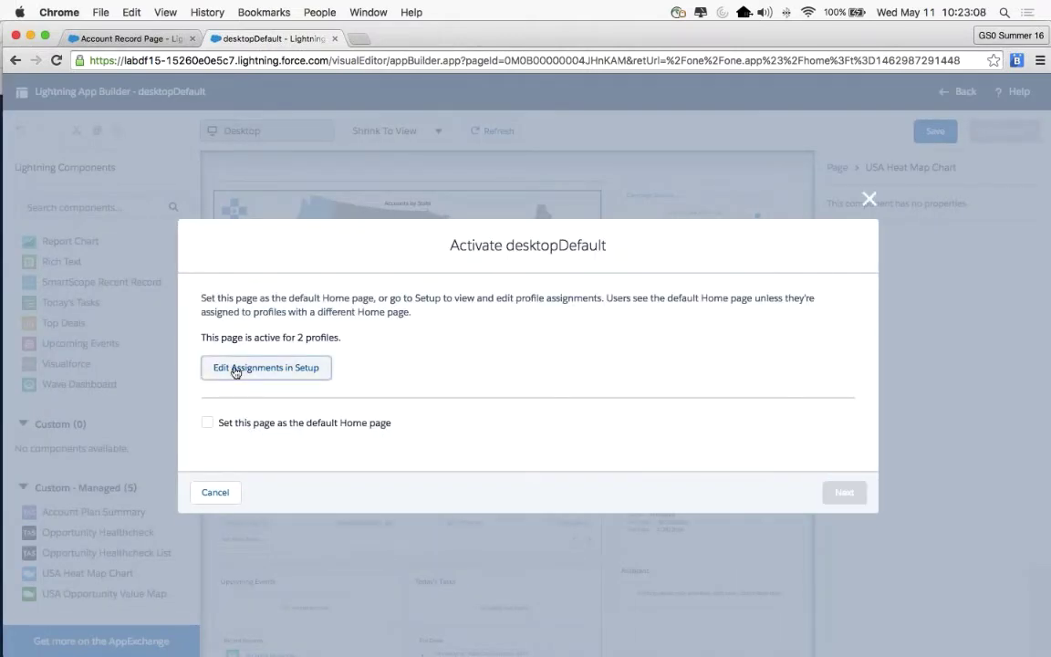
Open profile page assignments in Setup and cancel the Activate desktopDefault dialog
left_click(234, 370)
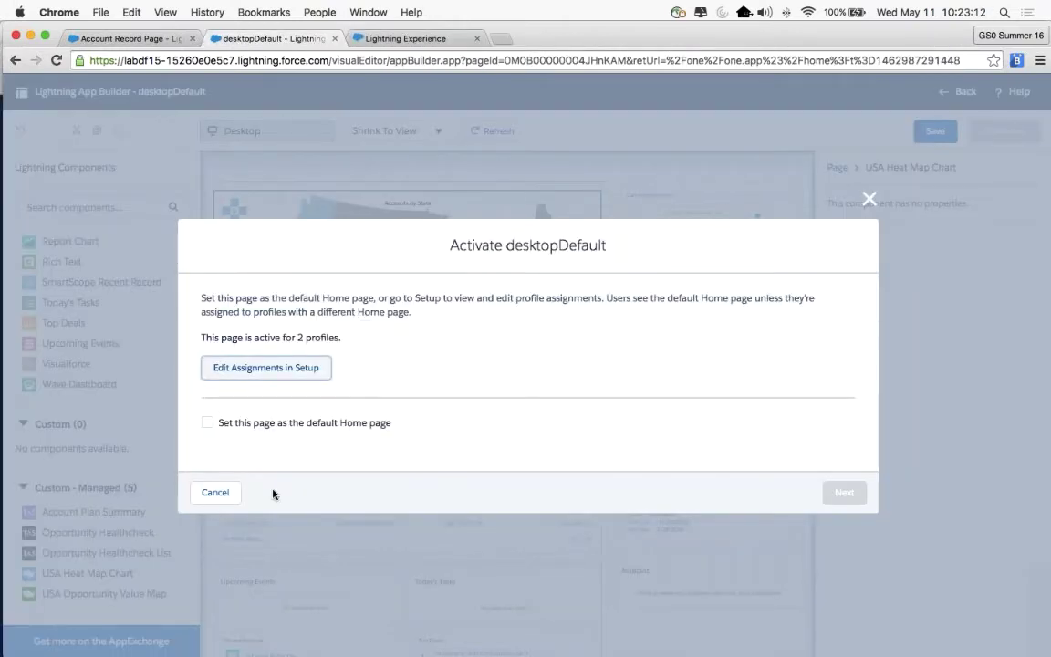
left_click(216, 494)
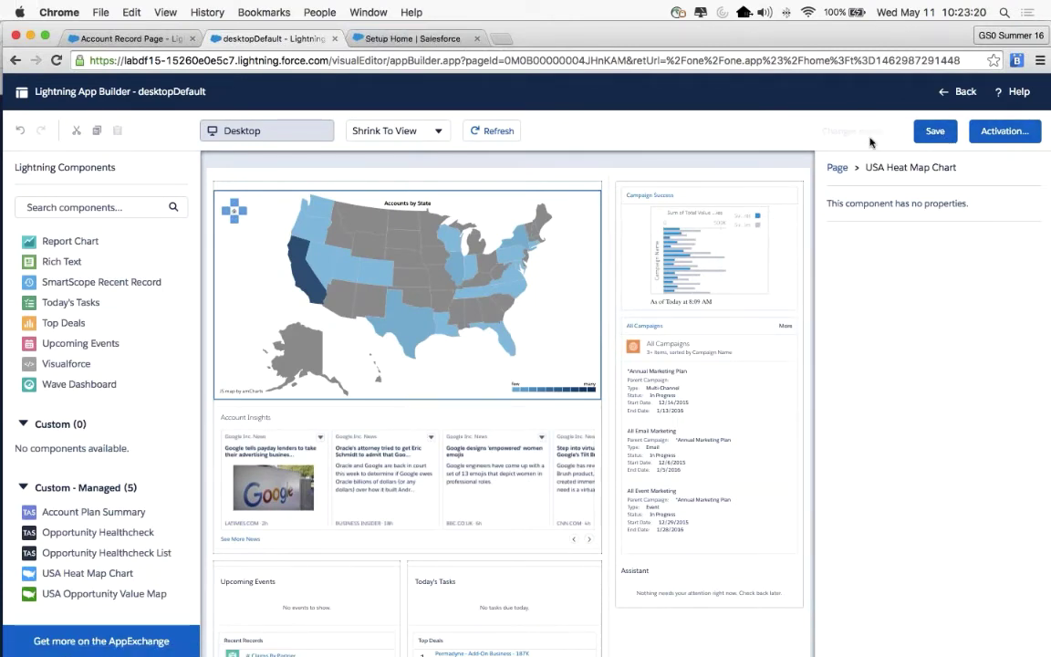
Review the reloaded Home page's heat map, campaign chart and list, then show the Process Builder Updates slide
left_click(963, 93)
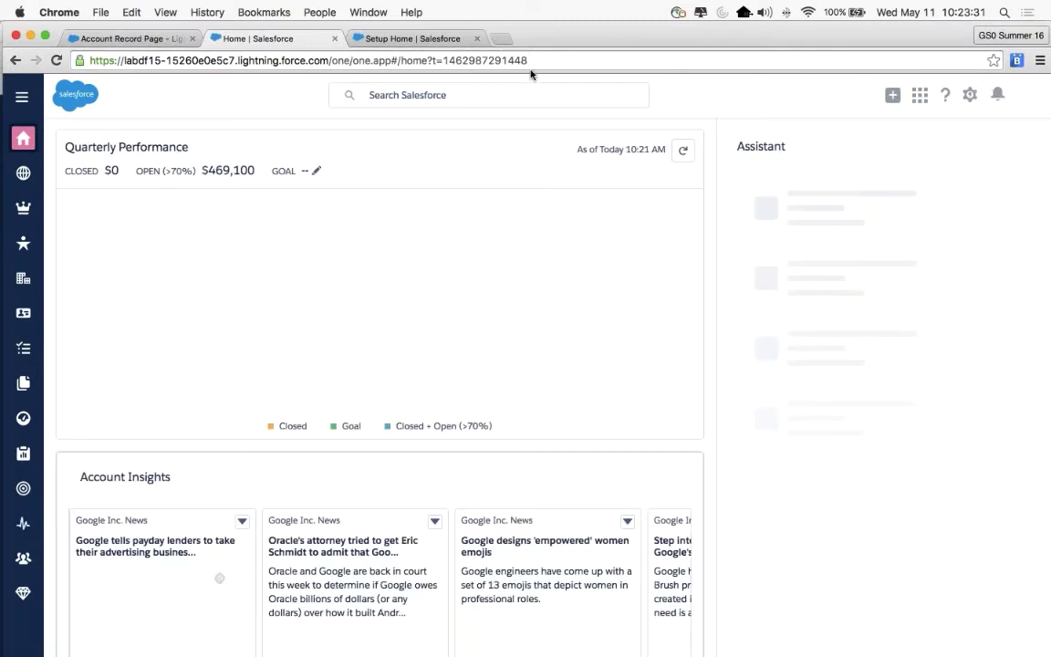
left_click(56, 60)
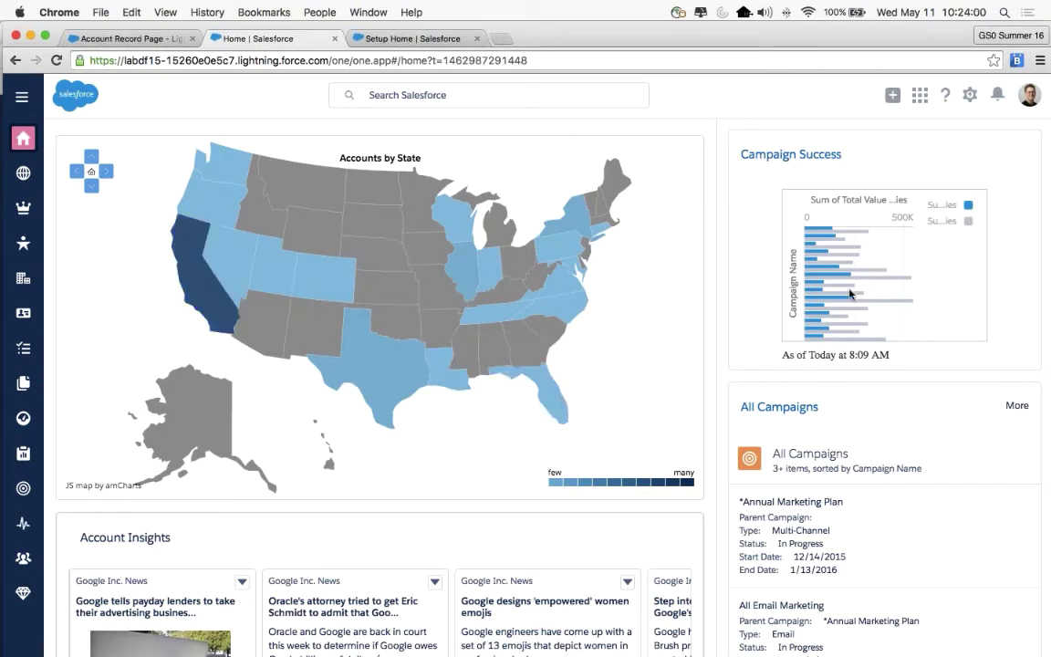
mouse_move(851, 312)
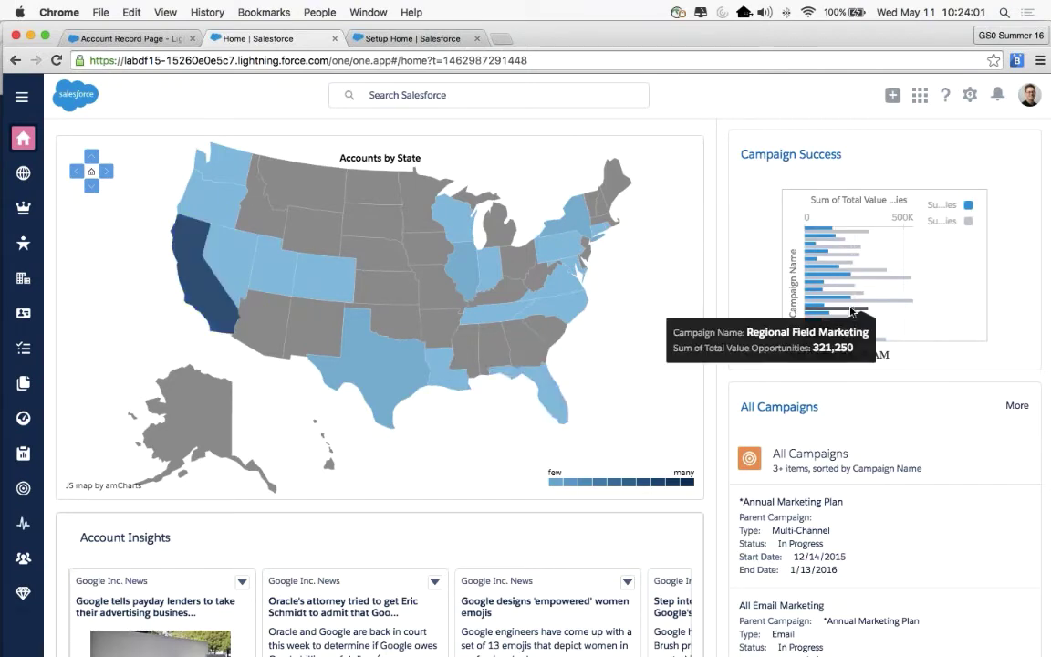
scroll(851, 312, "down", 2)
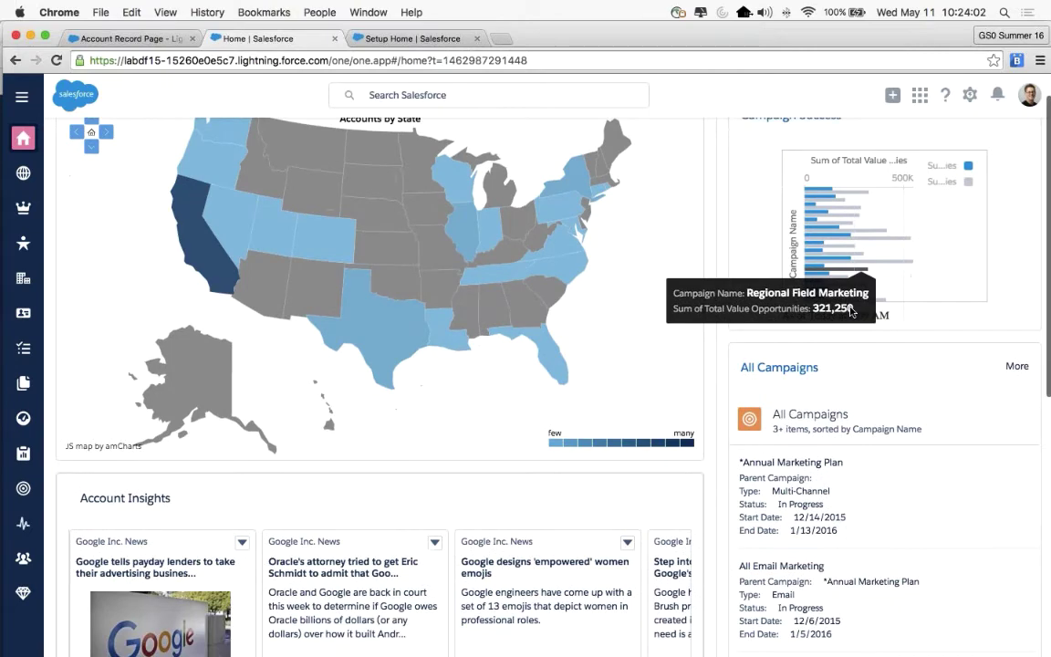
scroll(851, 312, "down", 4)
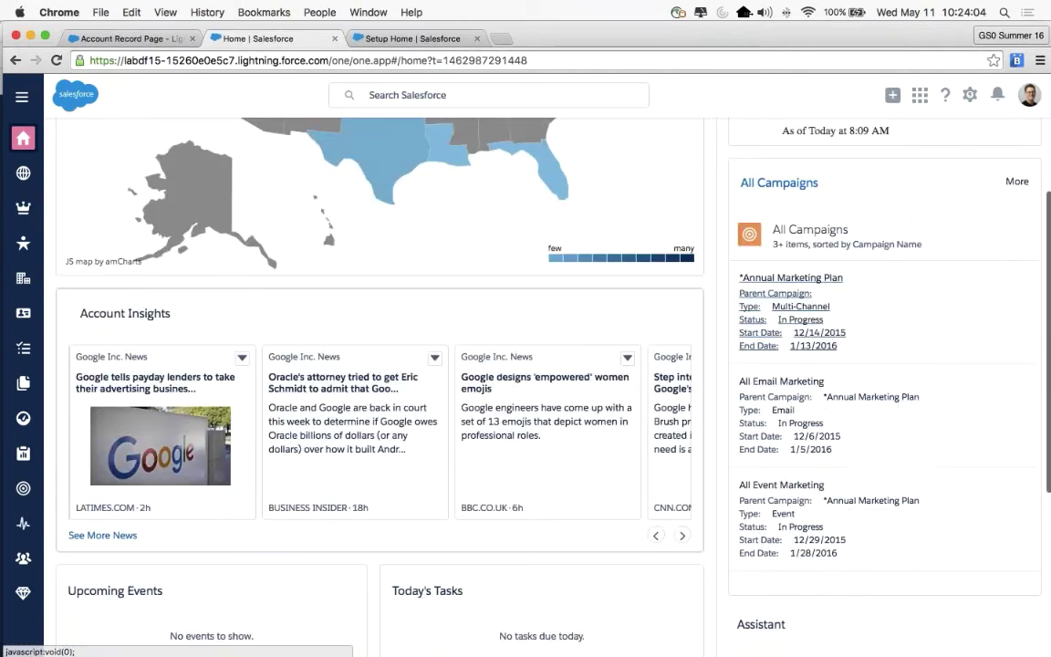
scroll(961, 386, "down", 1)
scroll(961, 386, "up", 4)
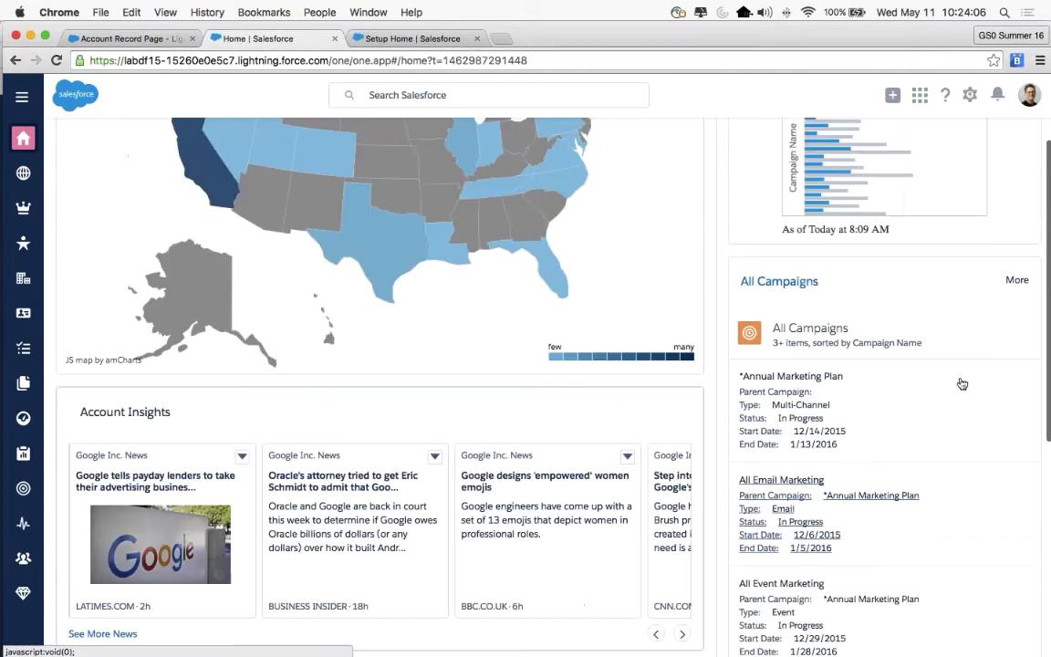
scroll(646, 315, "up", 4)
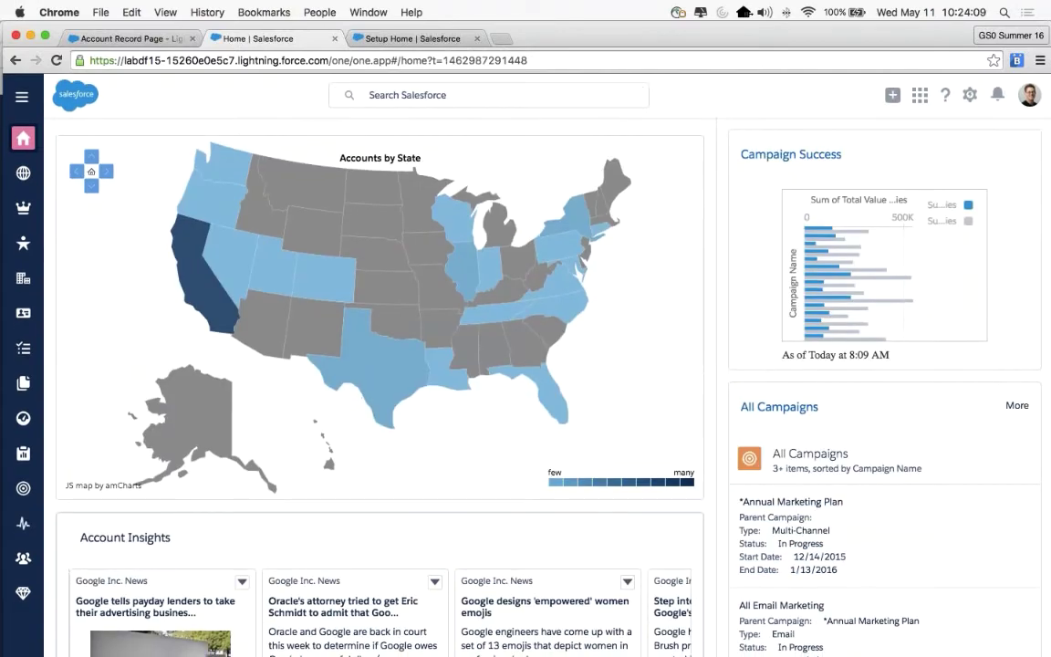
key("super+Tab")
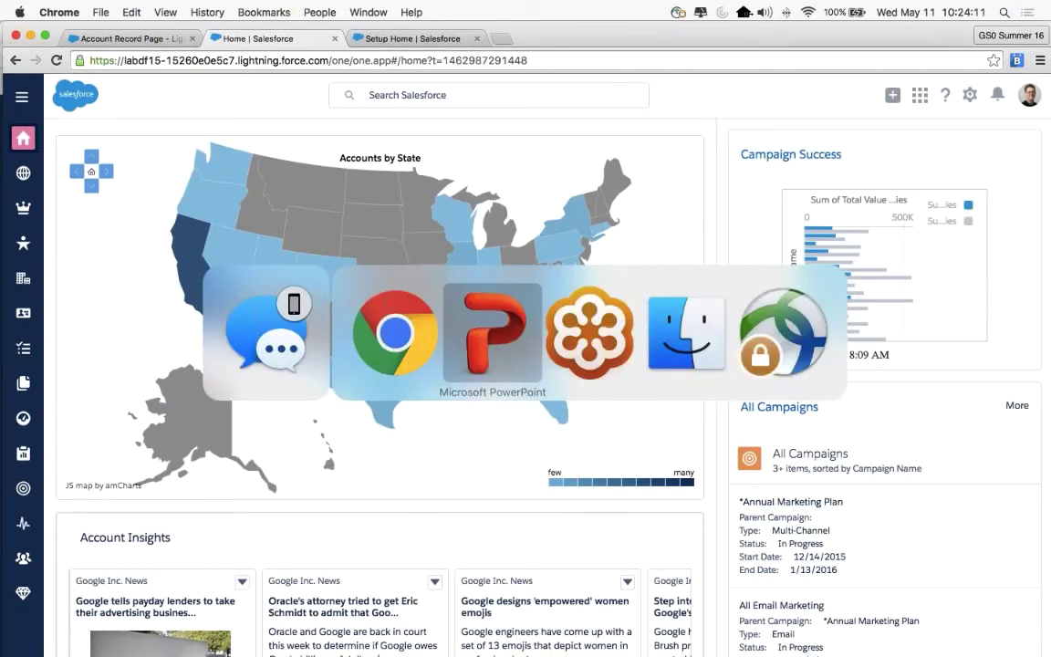
key("Right")
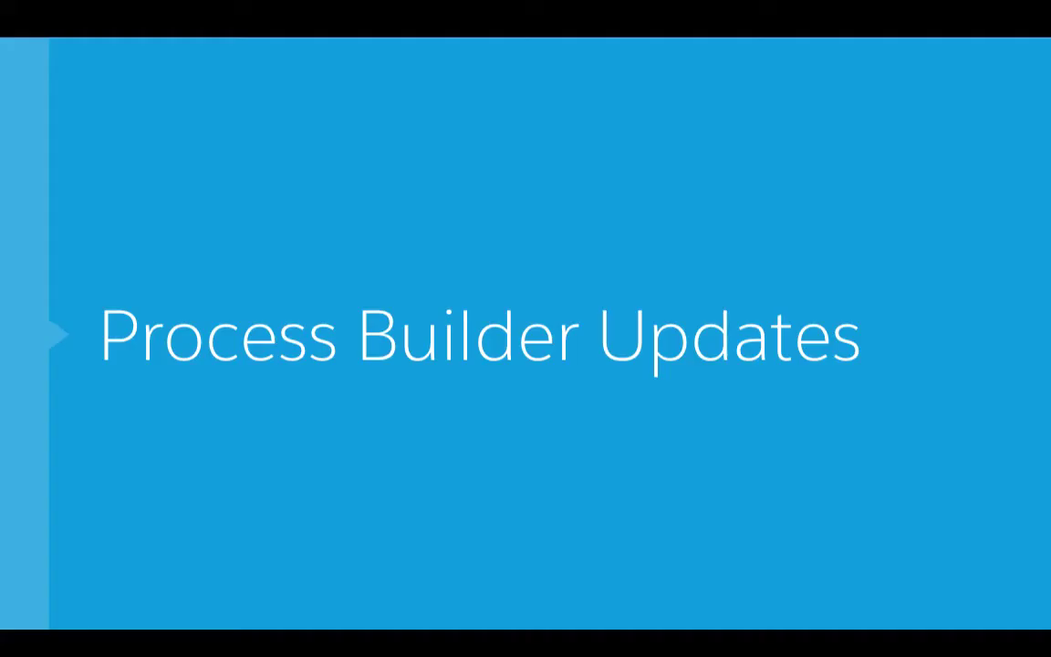
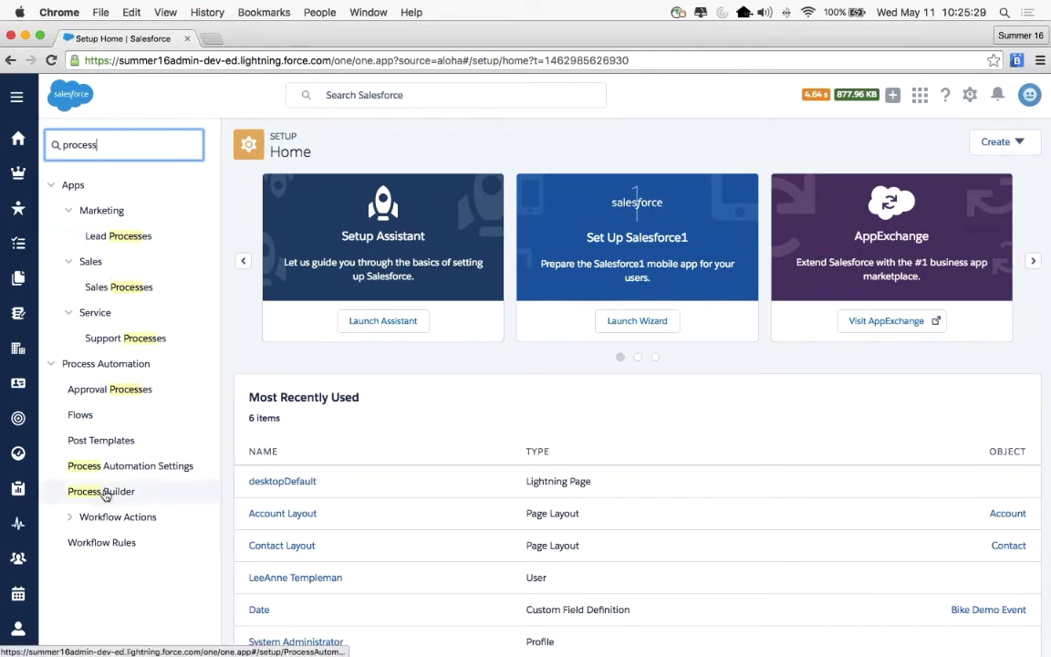
Open Process Builder from Setup to see the three processes and which are active
left_click(103, 491)
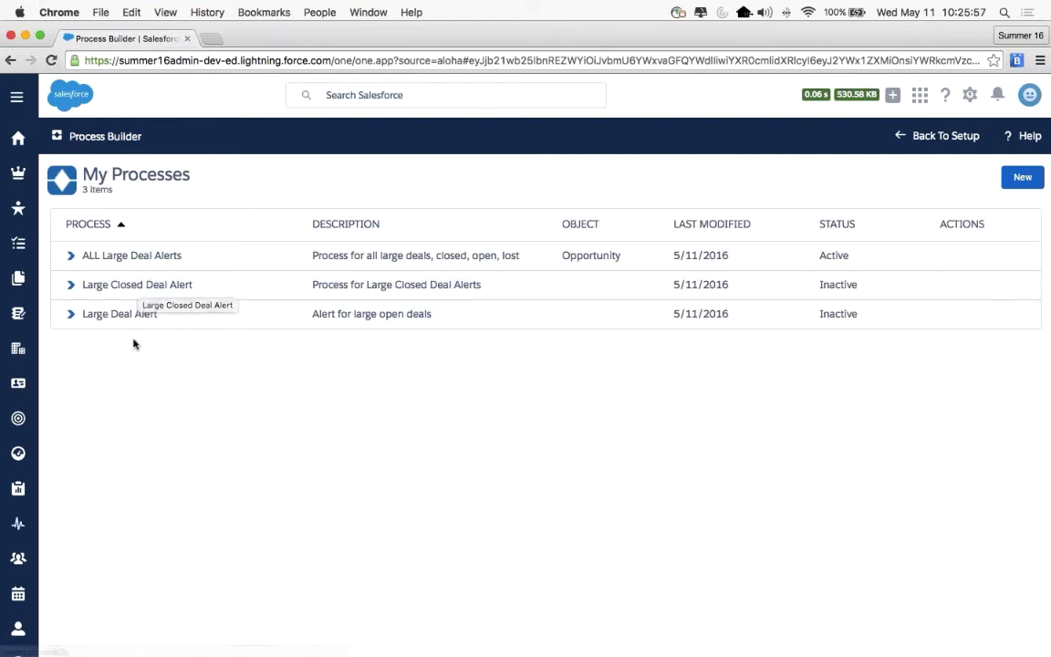
Open ALL Large Deal Alerts and inspect its Opportunity trigger and Large Deal criteria (amount > $100,000.00)
left_click(131, 261)
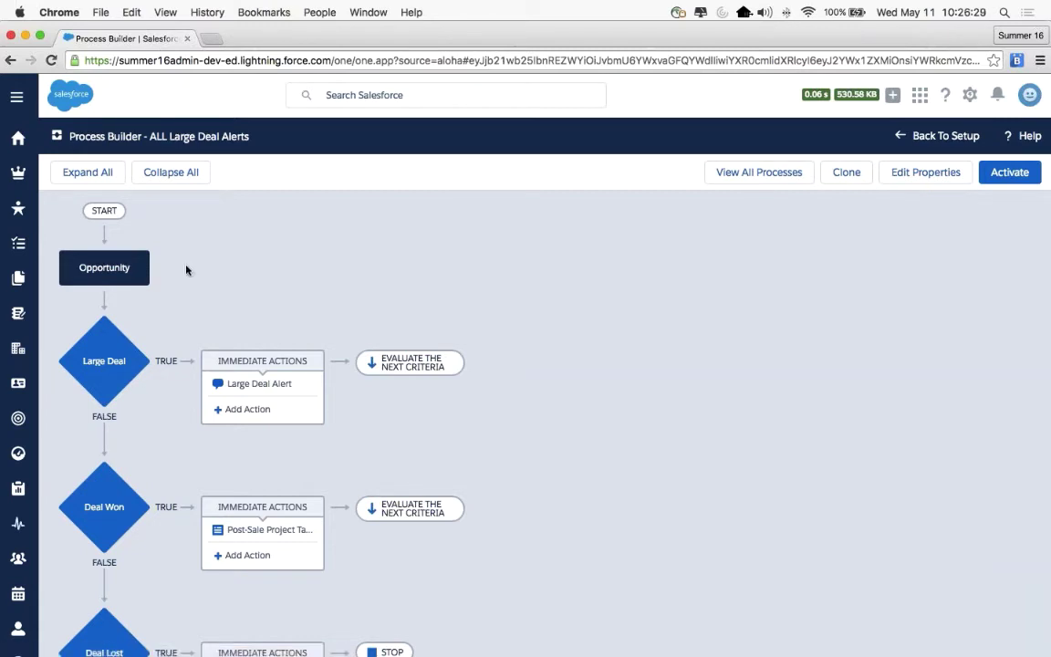
scroll(186, 270, "down", 1)
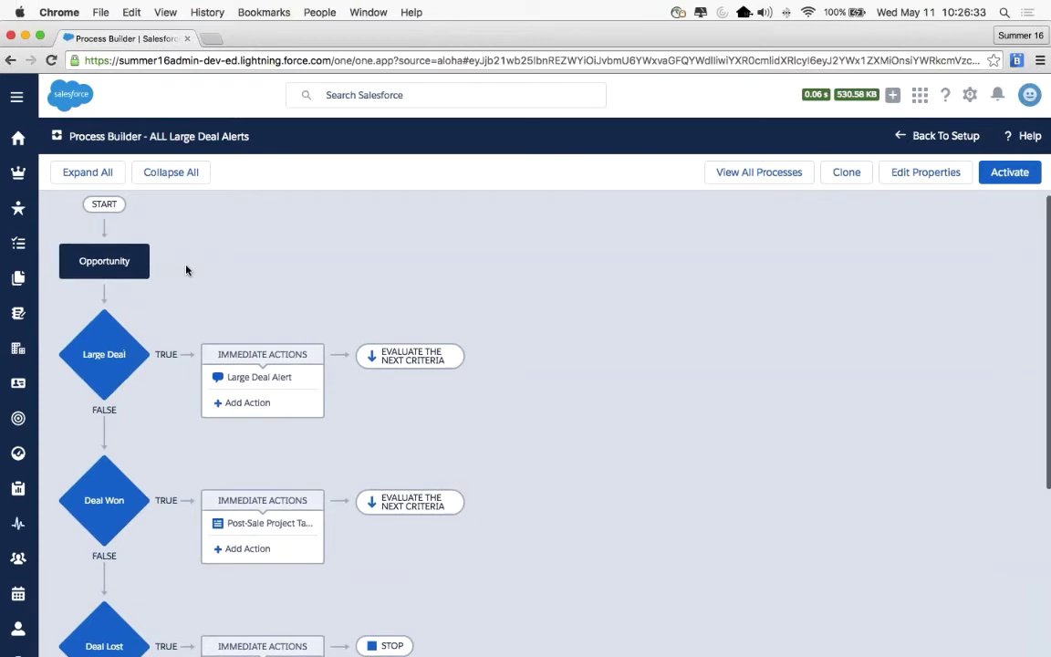
scroll(144, 262, "up", 1)
left_click(144, 262)
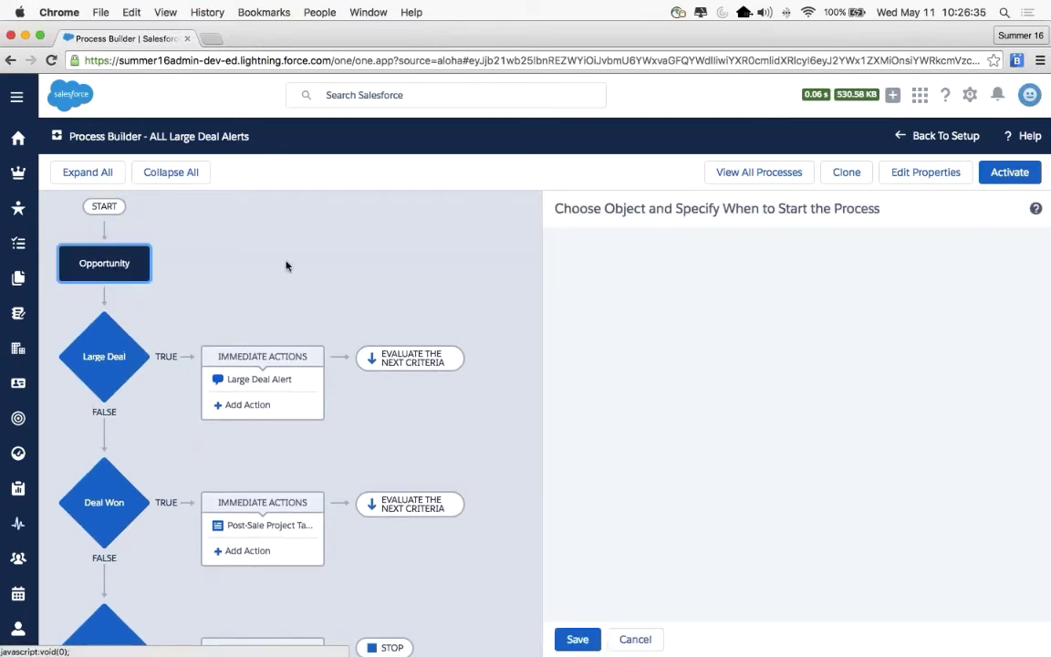
scroll(287, 266, "down", 2)
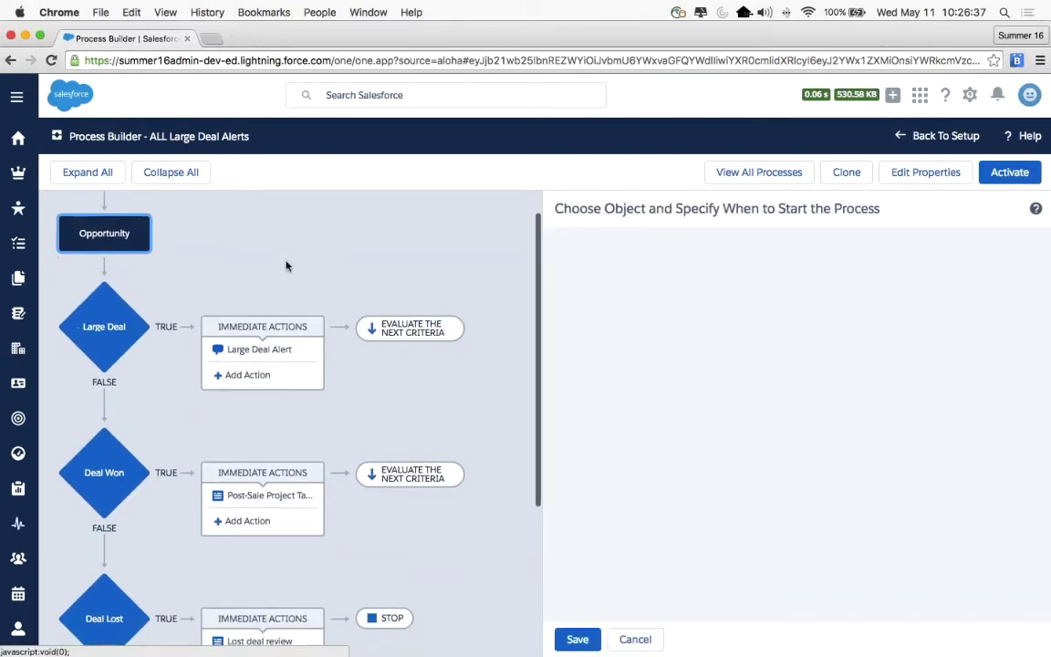
left_click(110, 308)
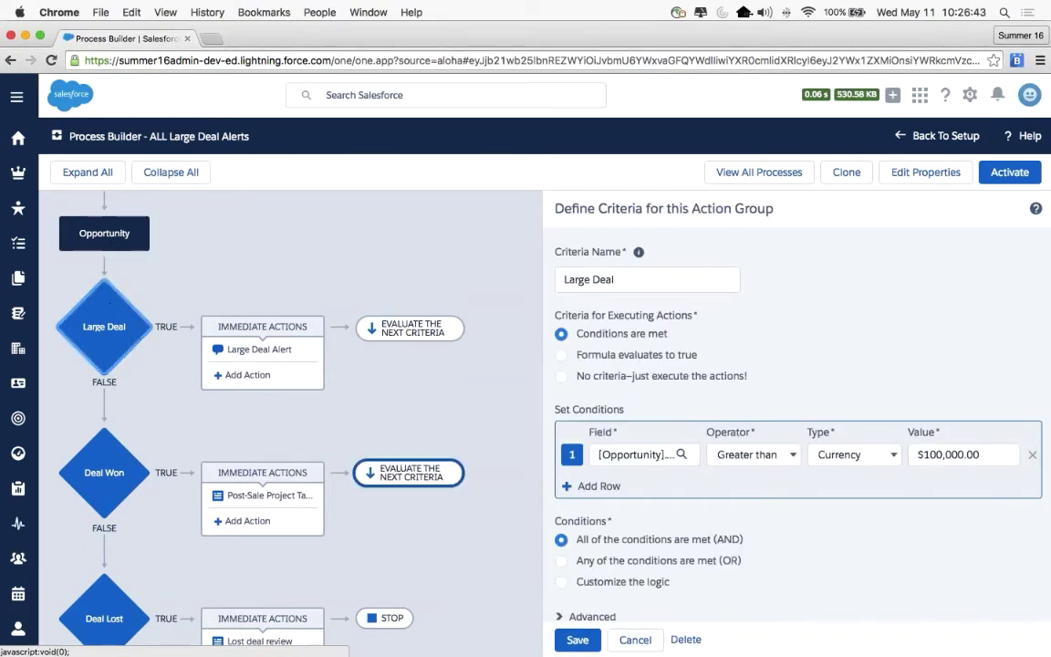
Check that Large Deal continues to evaluate the next criteria after its Large Deal Alert action
scroll(518, 384, "down", 1)
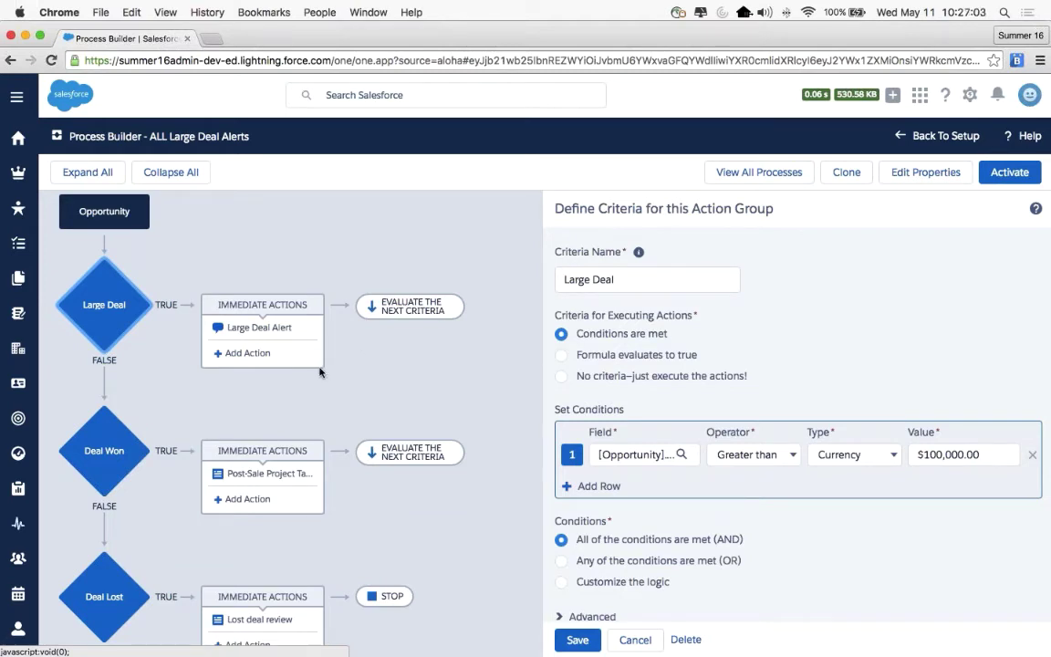
left_click(402, 310)
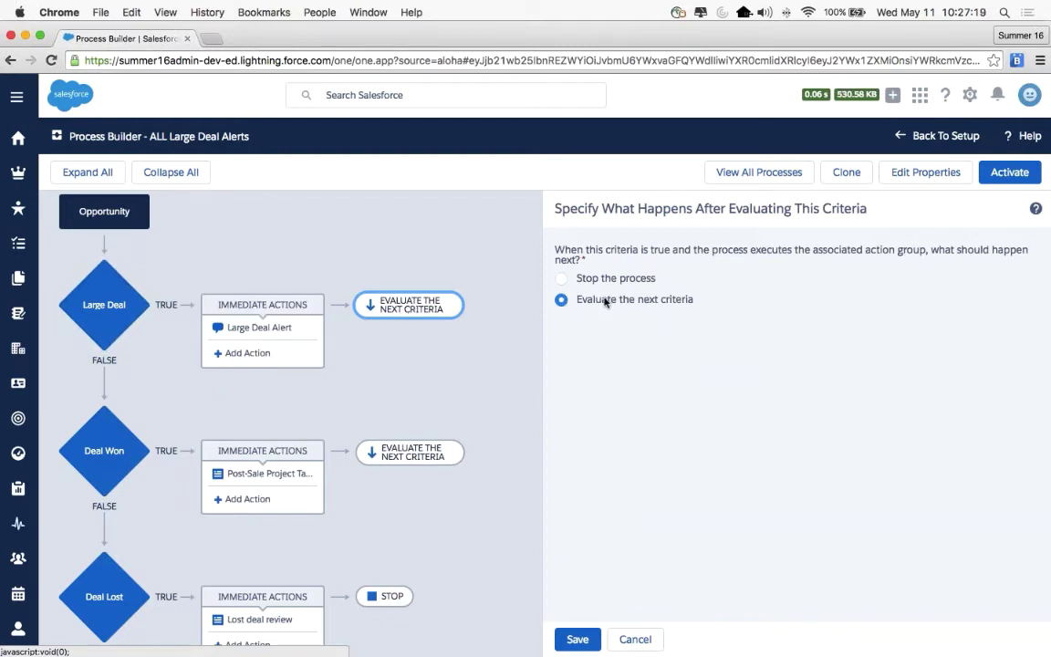
Review the Deal Won criteria, its Post-Sale Project Task action, and the Deal Lost criteria
left_click(114, 439)
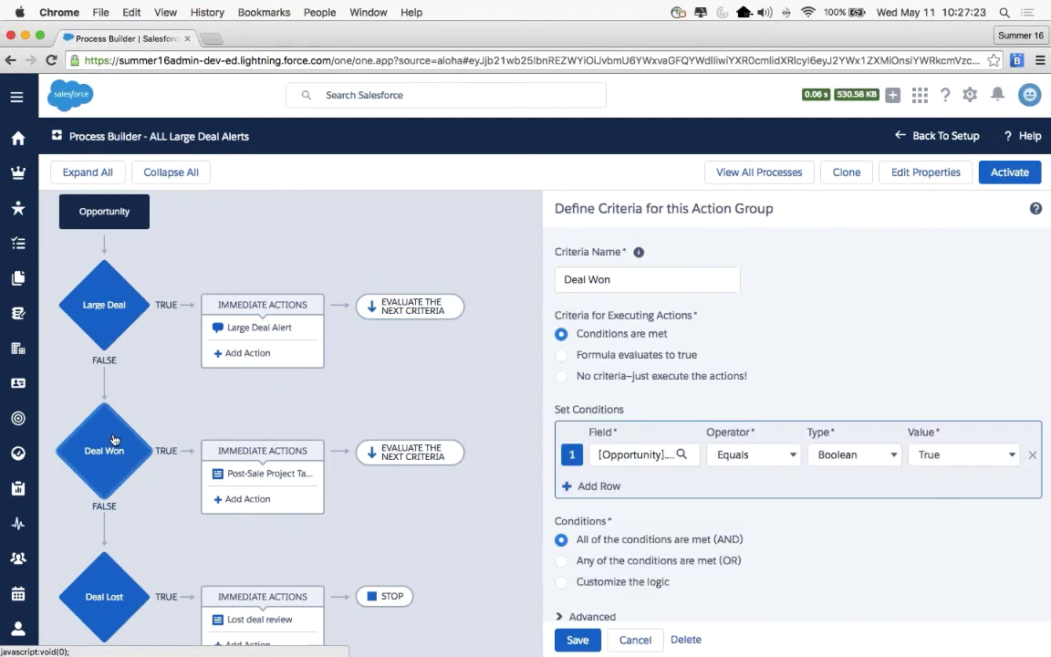
scroll(114, 439, "down", 1)
scroll(114, 440, "down", 2)
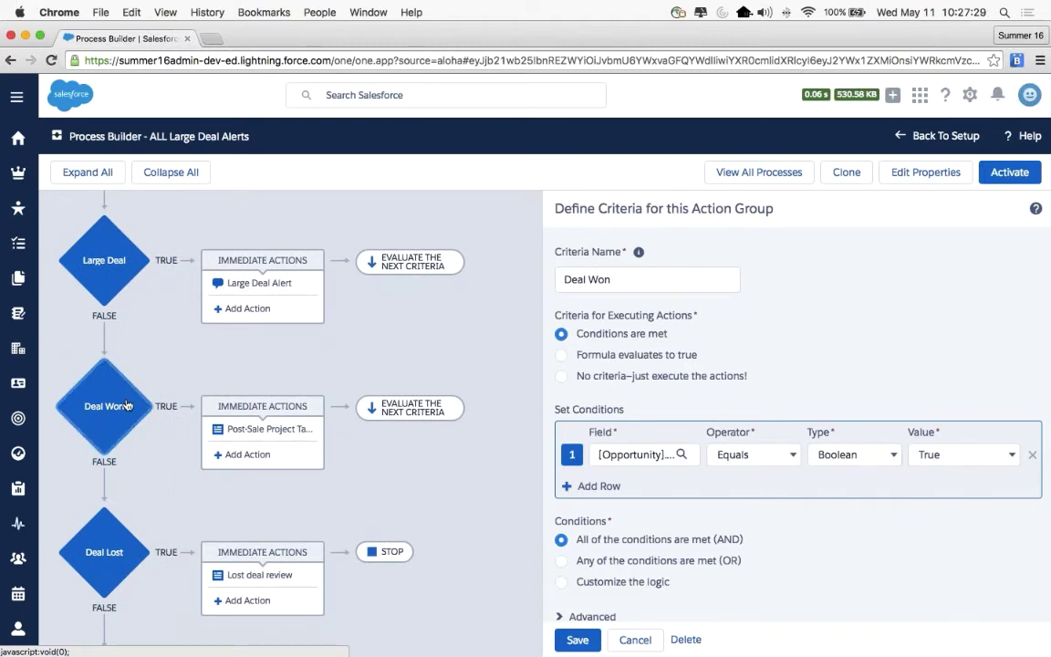
scroll(128, 405, "down", 2)
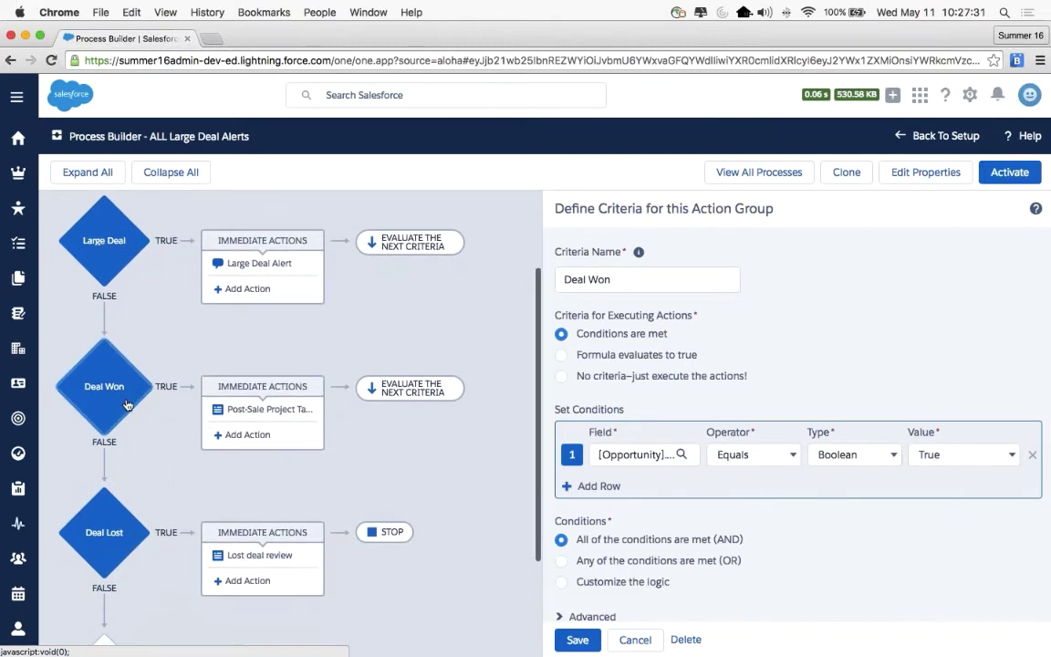
left_click(286, 411)
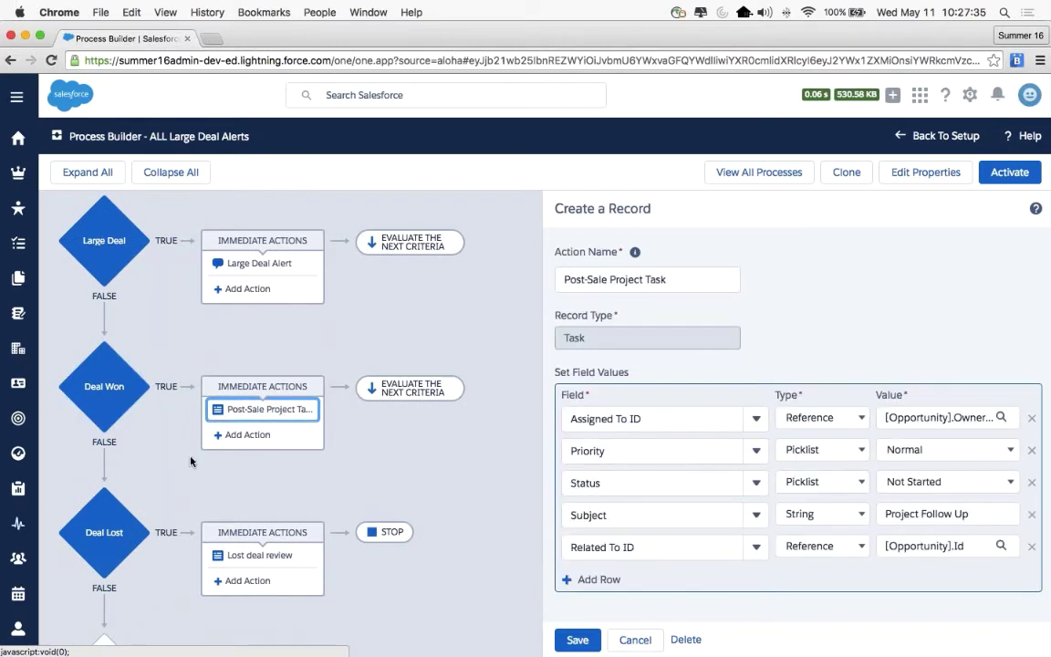
scroll(183, 438, "down", 2)
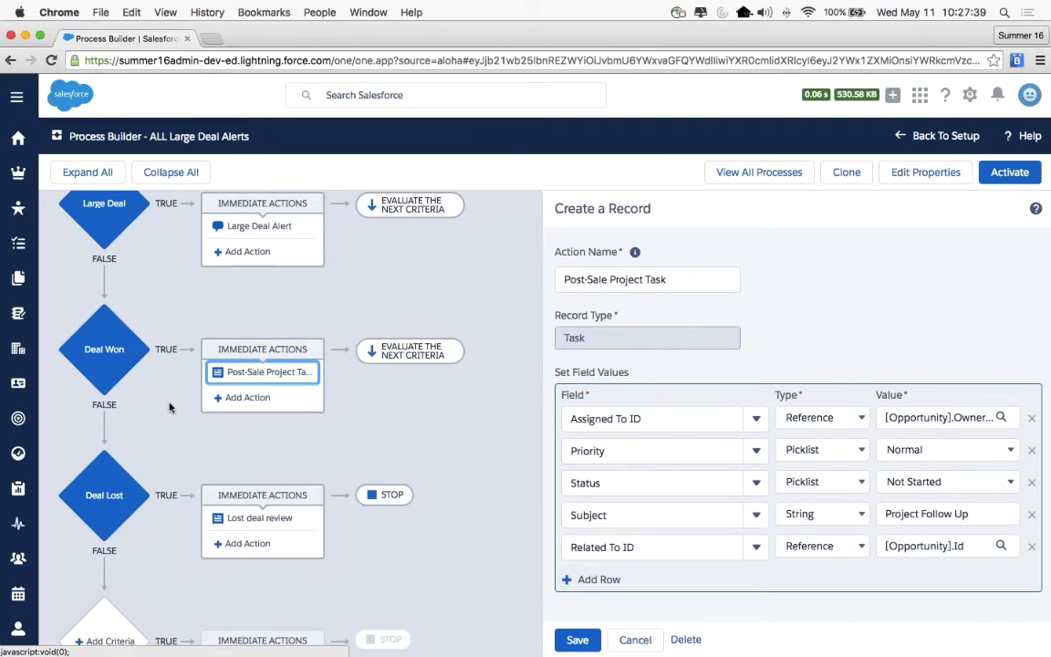
left_click(100, 473)
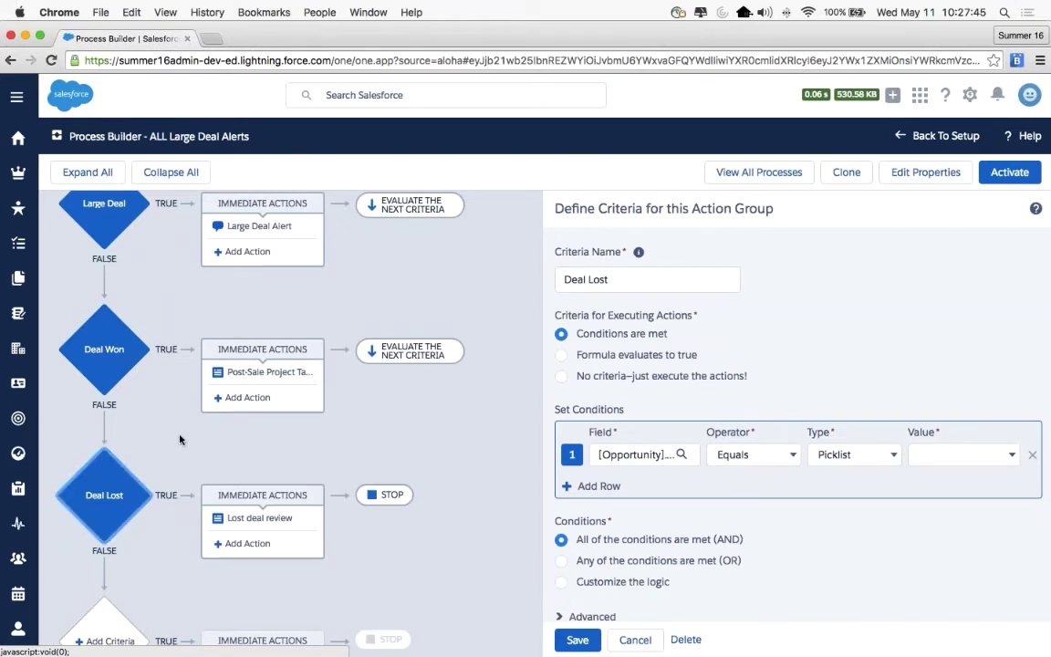
Review the Lost deal review action and confirm the Deal Lost condition value is Closed Lost
left_click(252, 522)
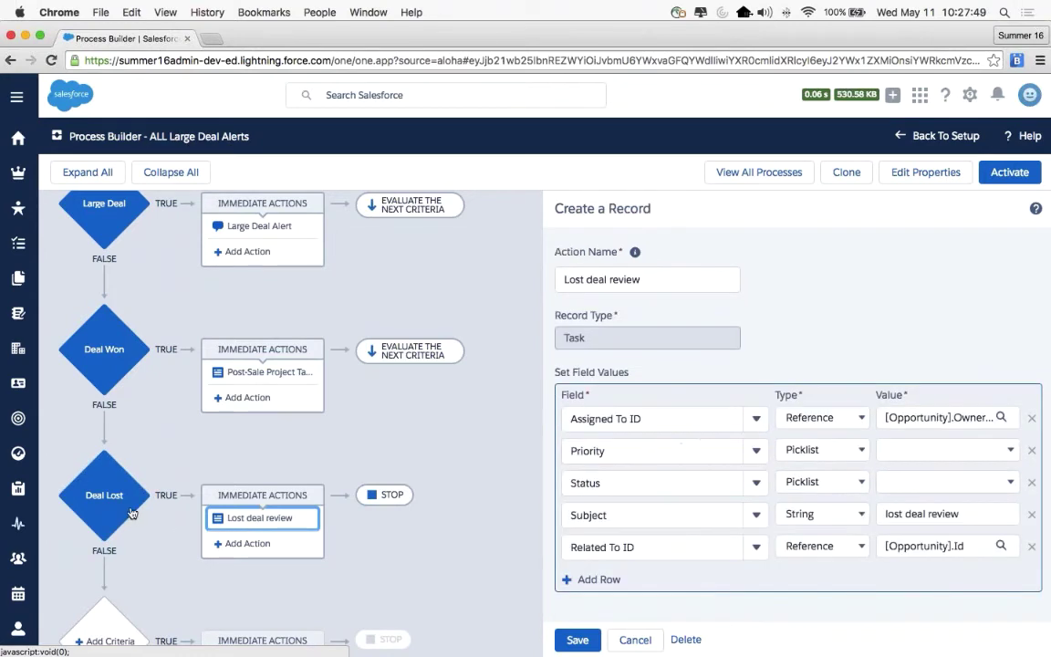
left_click(133, 492)
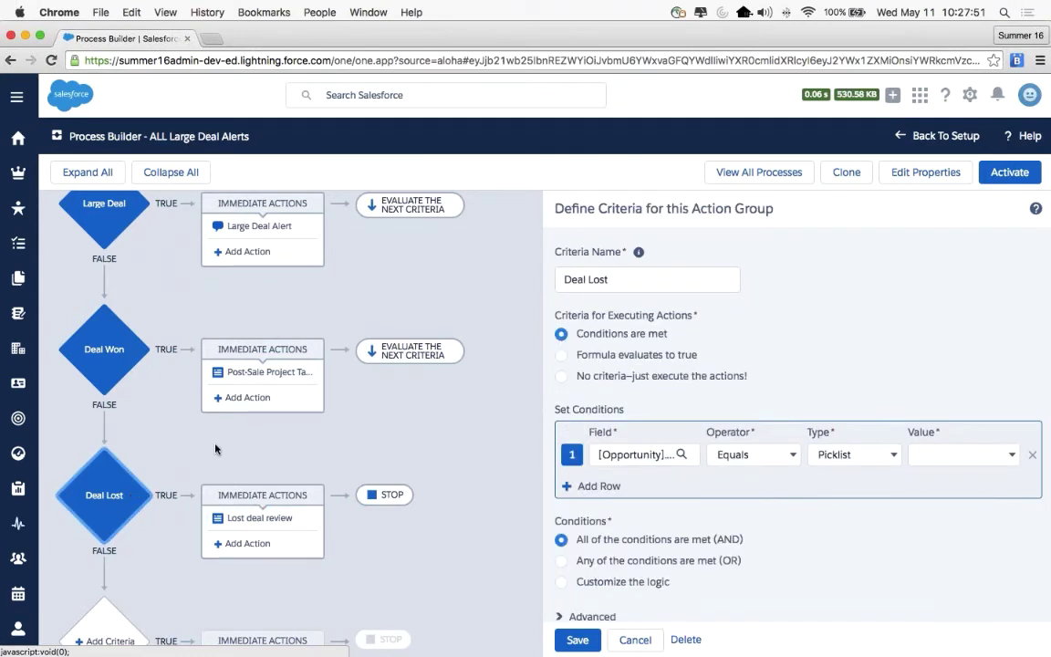
scroll(922, 362, "down", 1)
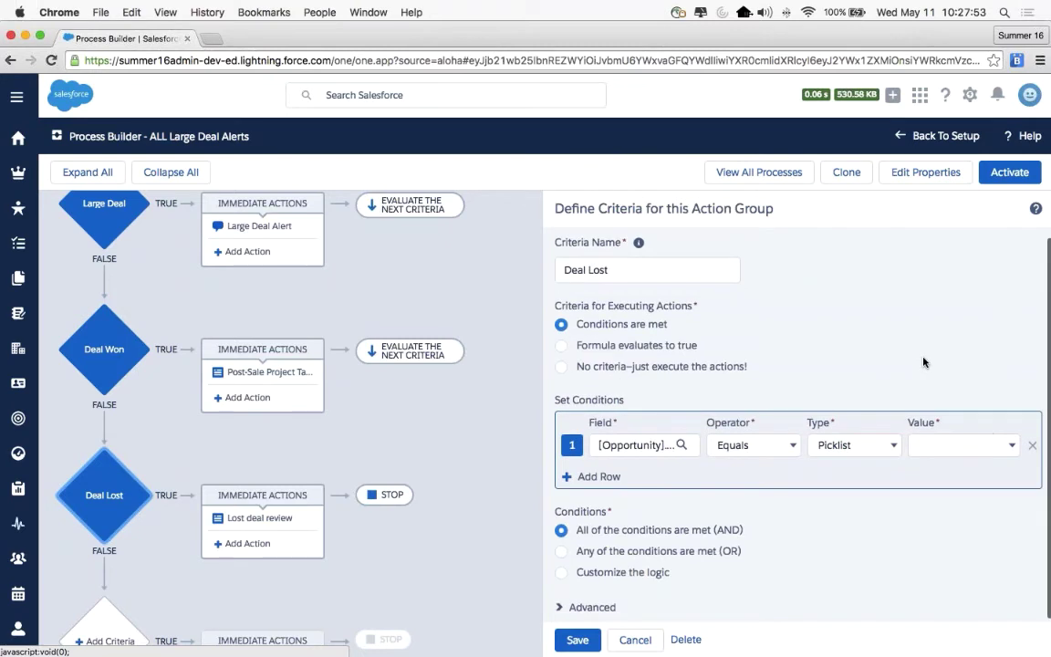
left_click(969, 443)
left_click(869, 331)
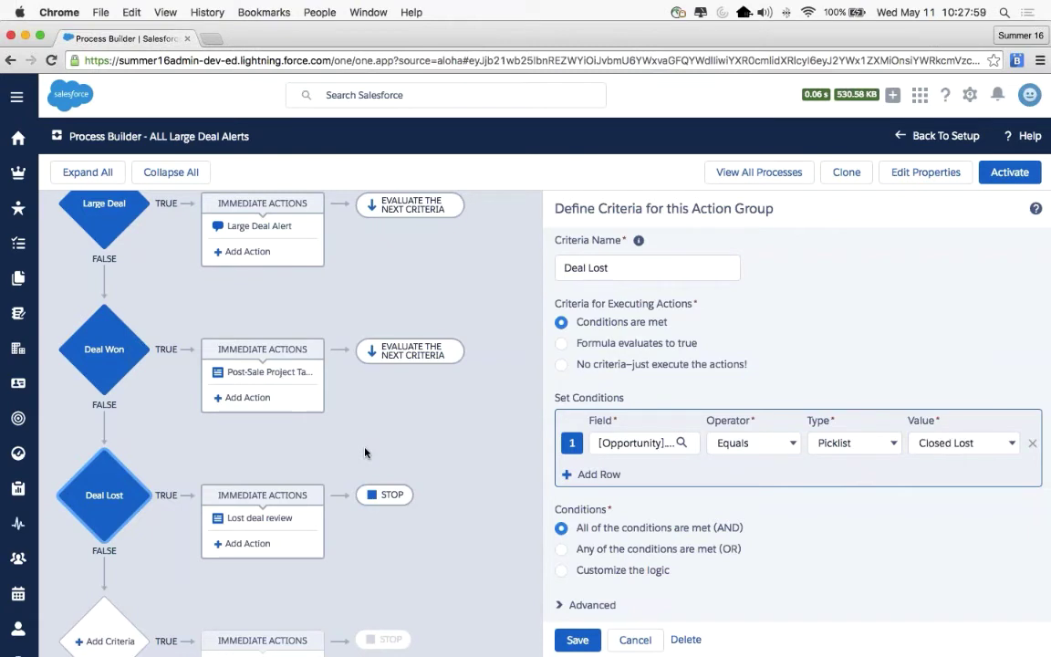
scroll(412, 268, "down", 1)
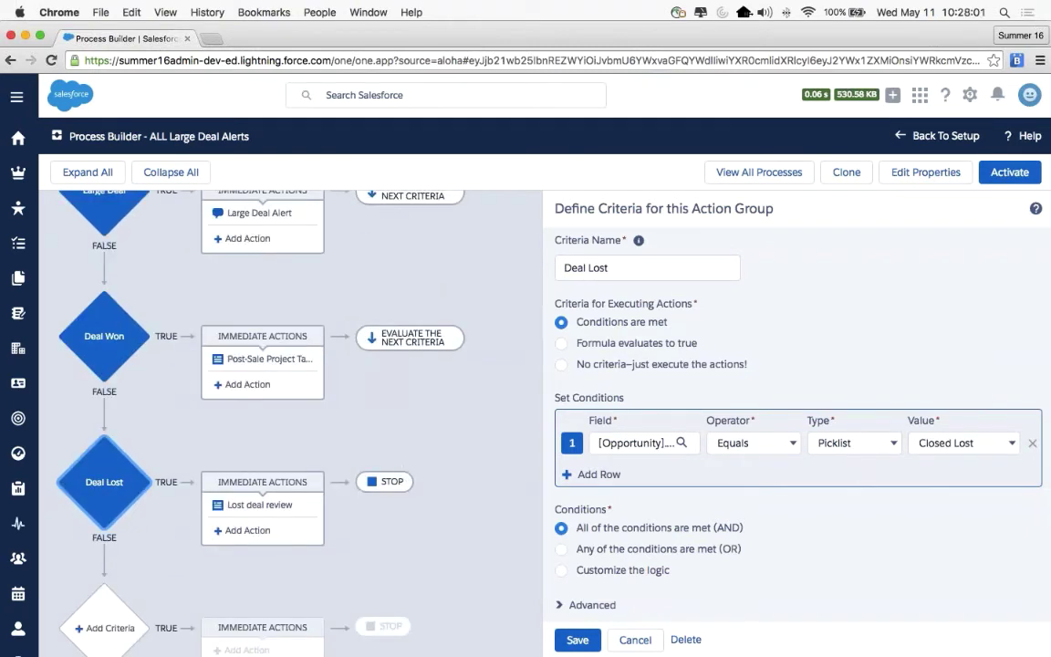
scroll(290, 419, "up", 3)
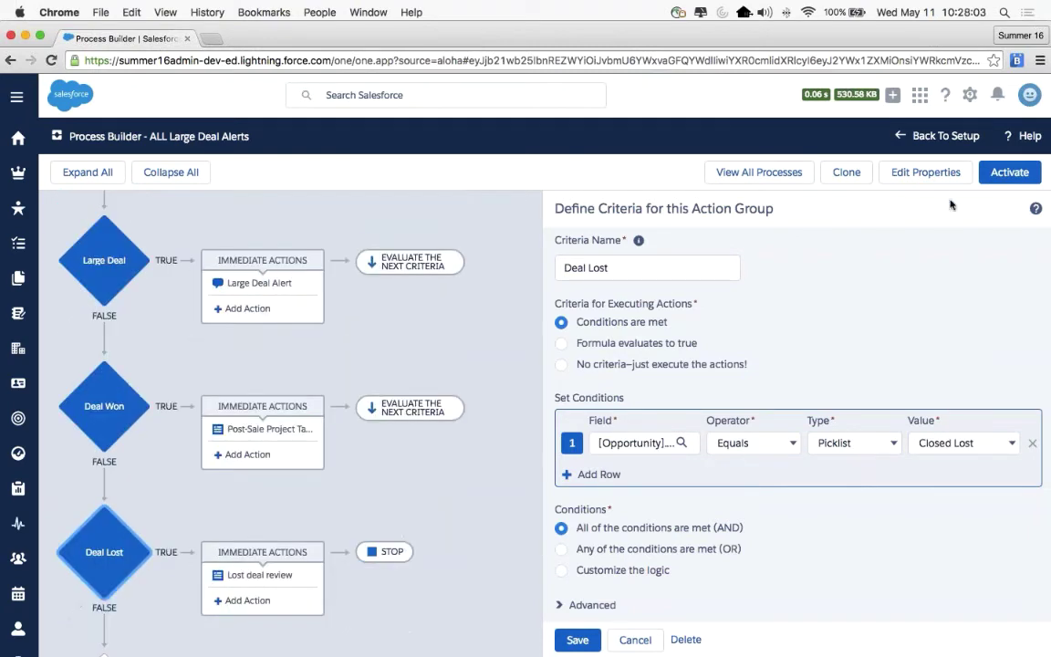
Activate and confirm the ALL Large Deal Alerts process version, then go to Opportunities
left_click(1003, 173)
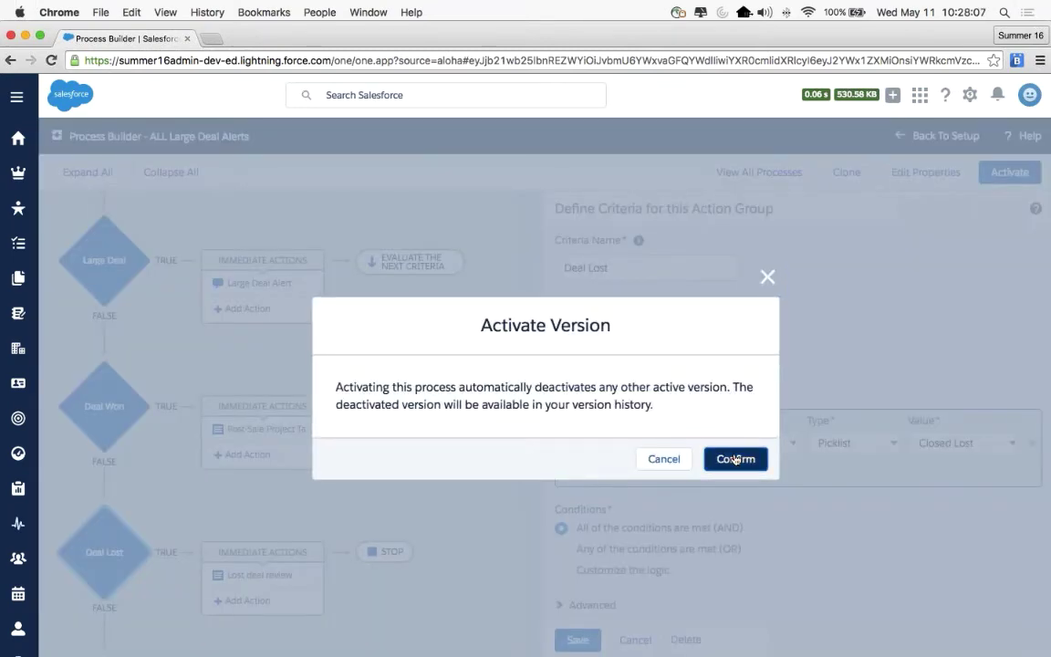
left_click(735, 458)
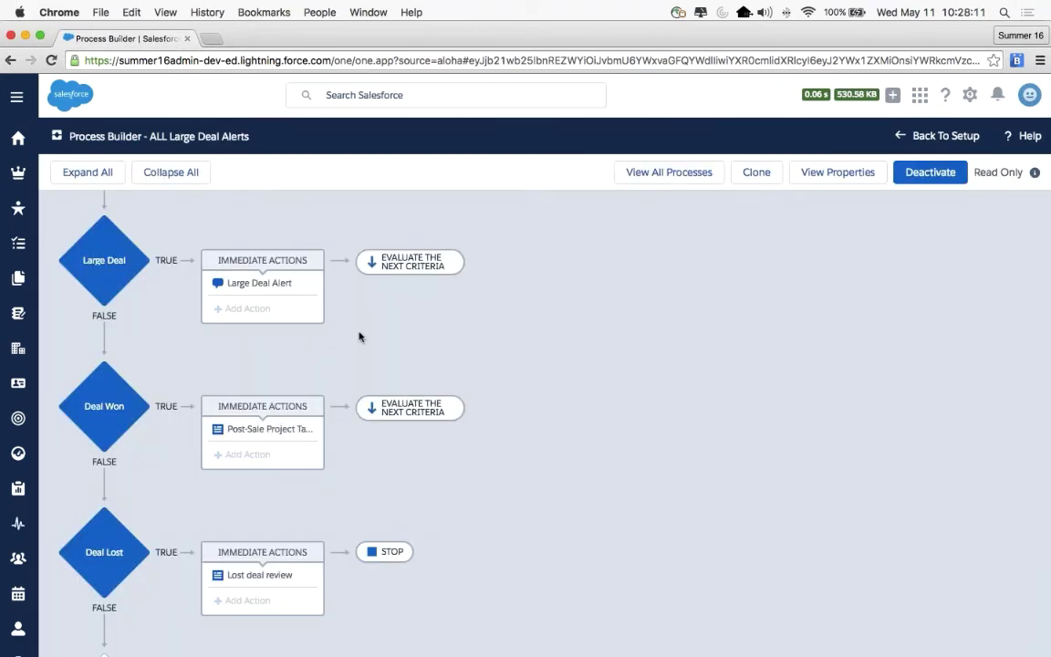
scroll(358, 273, "up", 3)
left_click(19, 174)
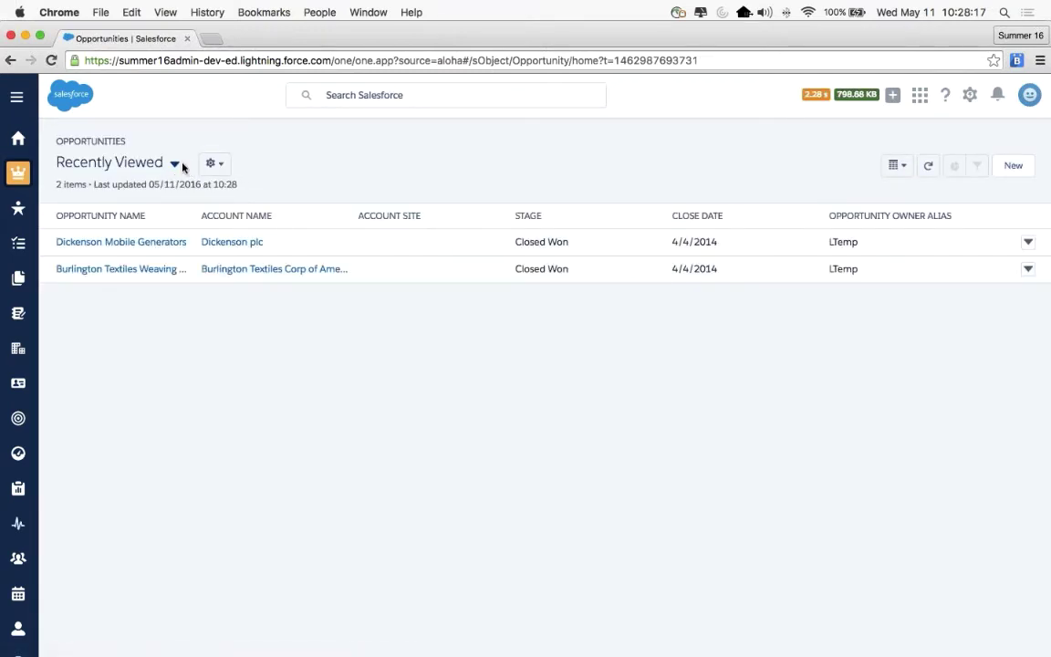
Switch to the All Opportunities list view and open Express Logistics Portable Truck Generators
left_click(174, 165)
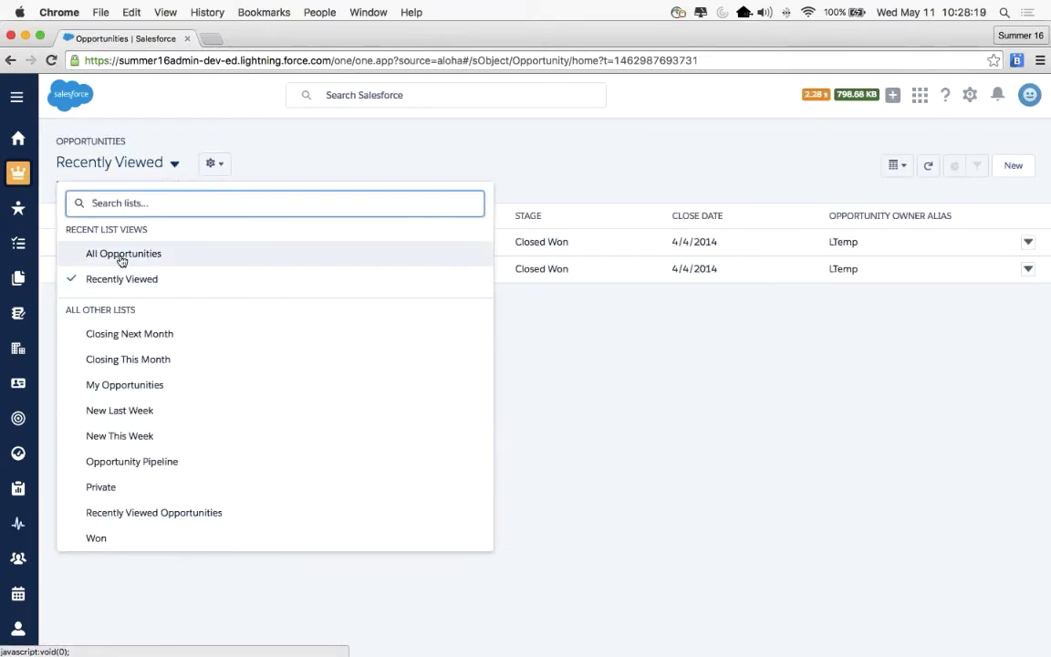
left_click(91, 252)
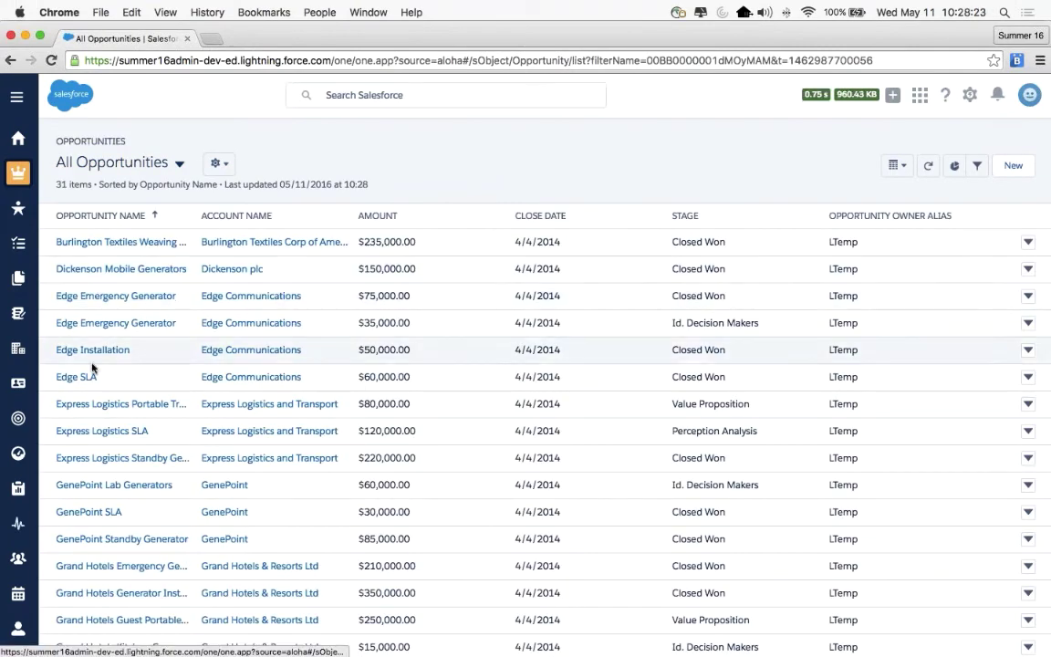
left_click(91, 403)
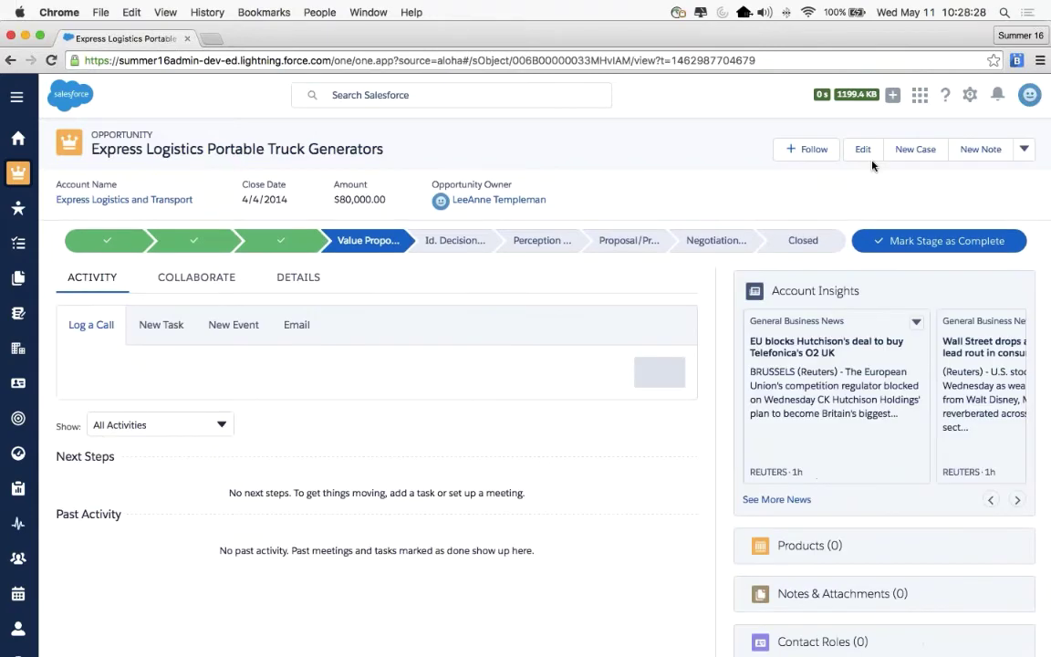
Edit Express Logistics Portable Truck Generators to a $120,000.00 amount and Closed Won stage, and save
left_click(862, 150)
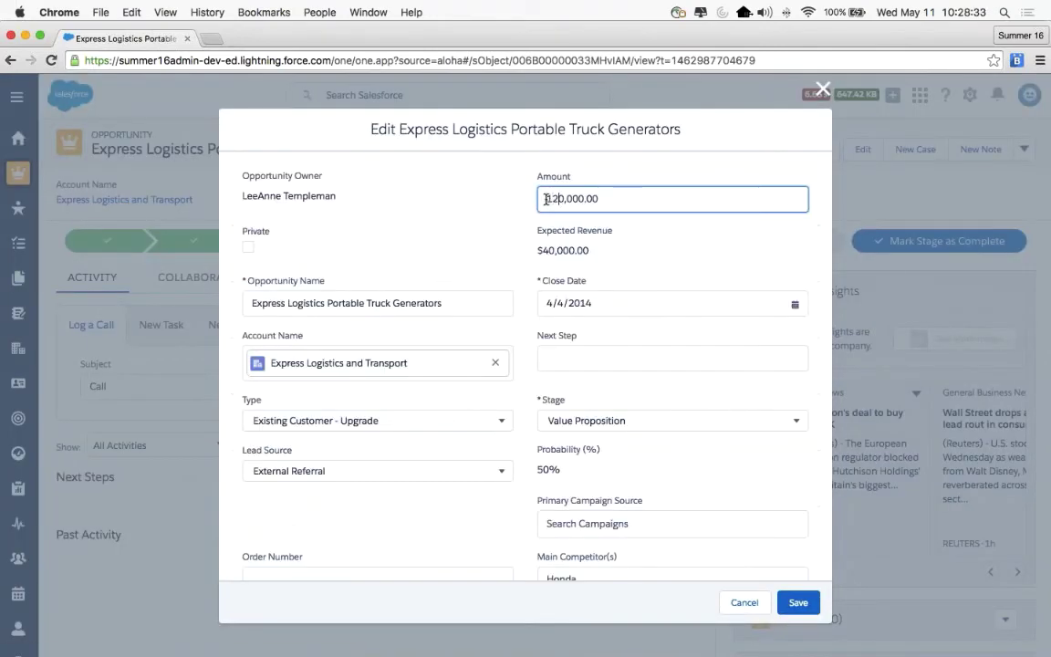
scroll(514, 282, "down", 3)
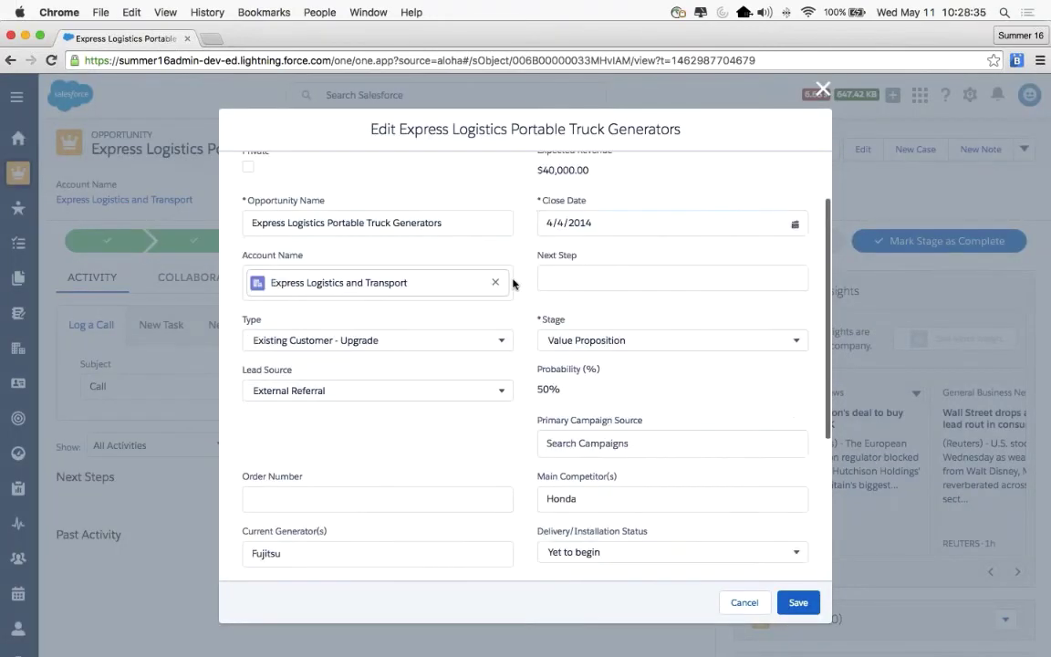
left_click(592, 306)
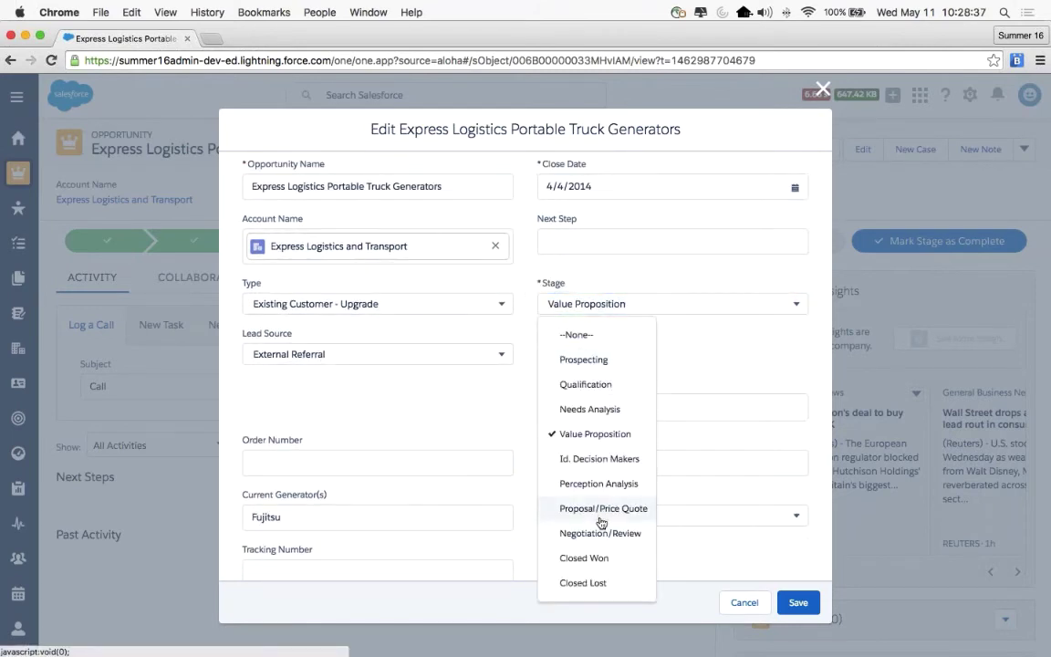
left_click(585, 558)
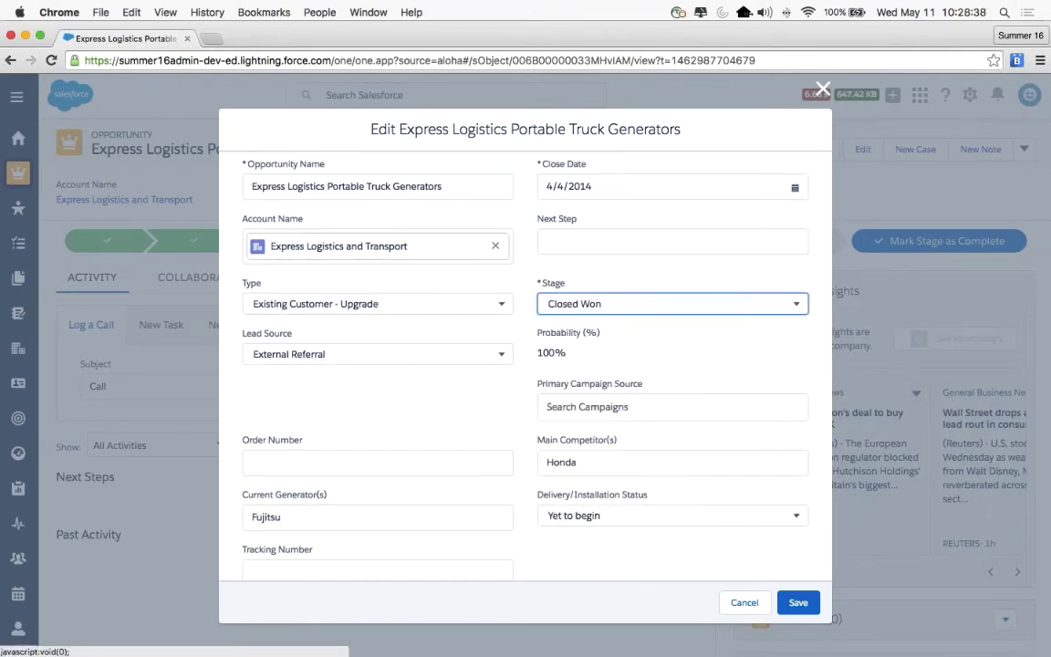
scroll(764, 522, "down", 3)
left_click(798, 602)
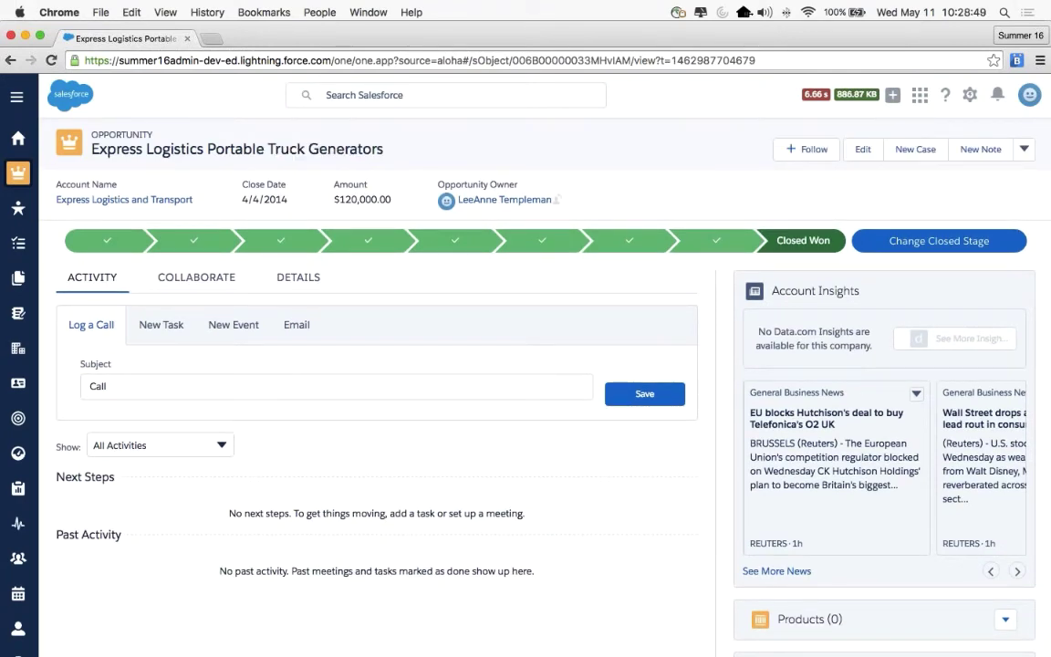
Confirm the auto-created Project Follow Up task on the deal, then show the PowerPoint Resources slide
left_click(183, 281)
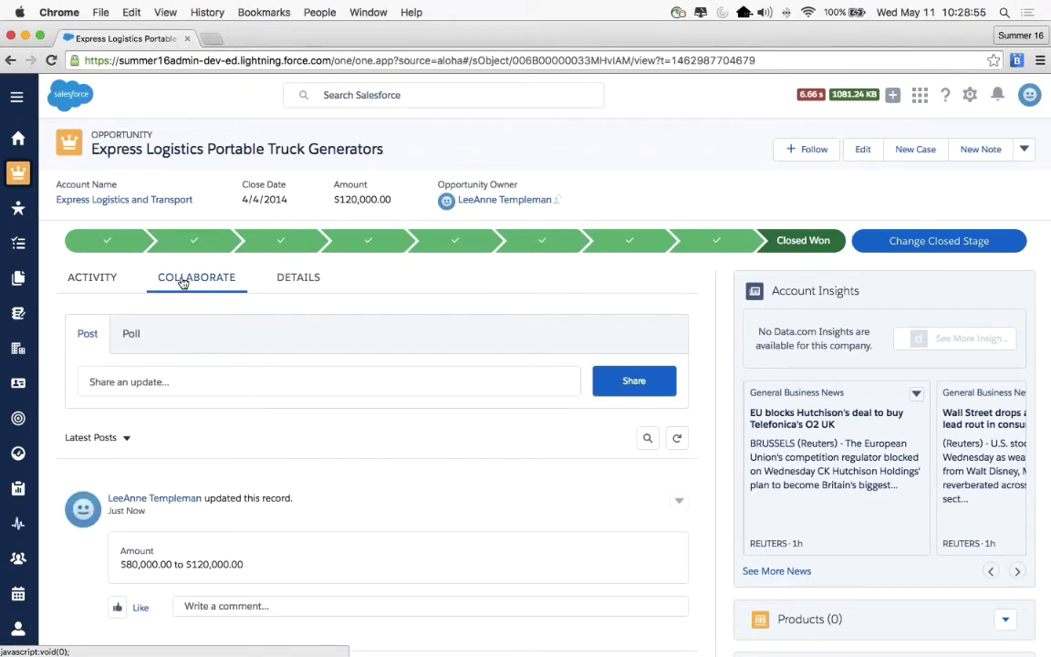
left_click(93, 113)
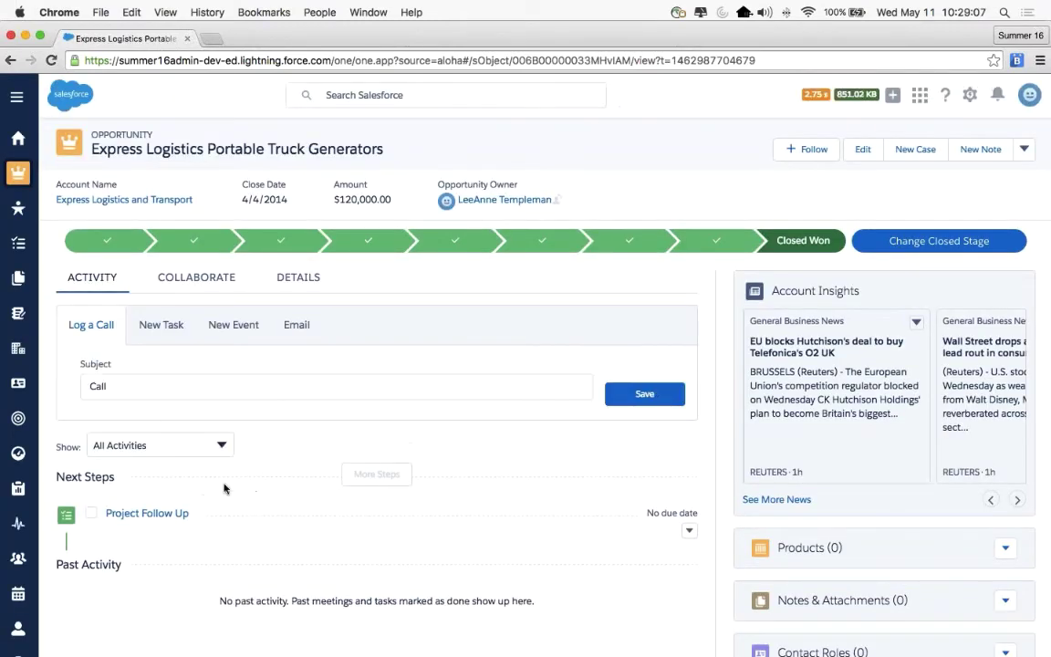
left_click(166, 266)
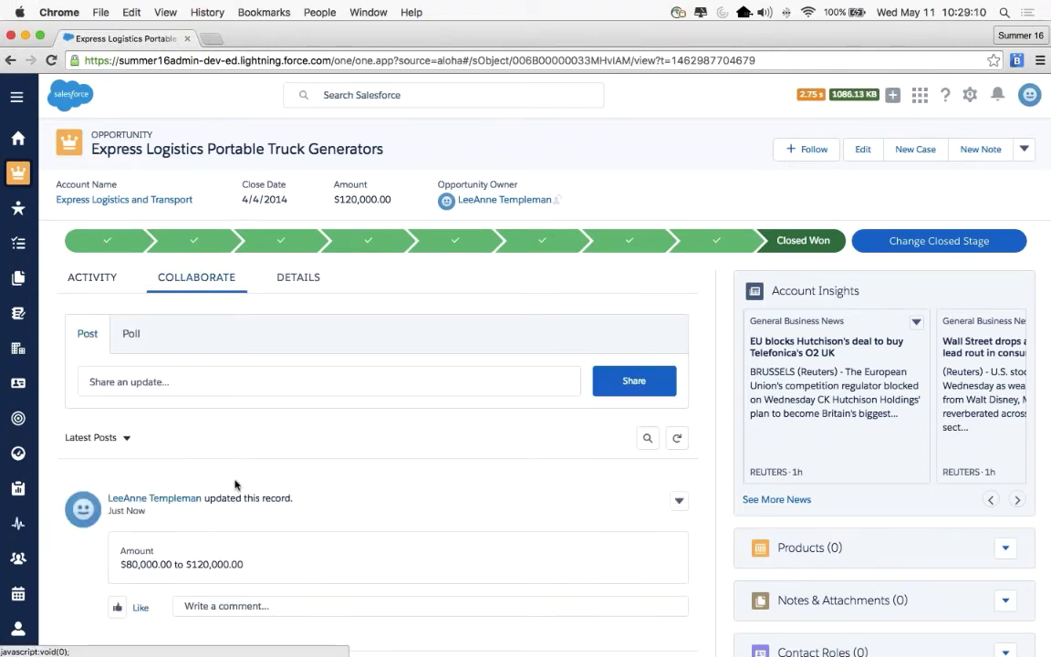
scroll(235, 484, "down", 1)
scroll(233, 484, "down", 3)
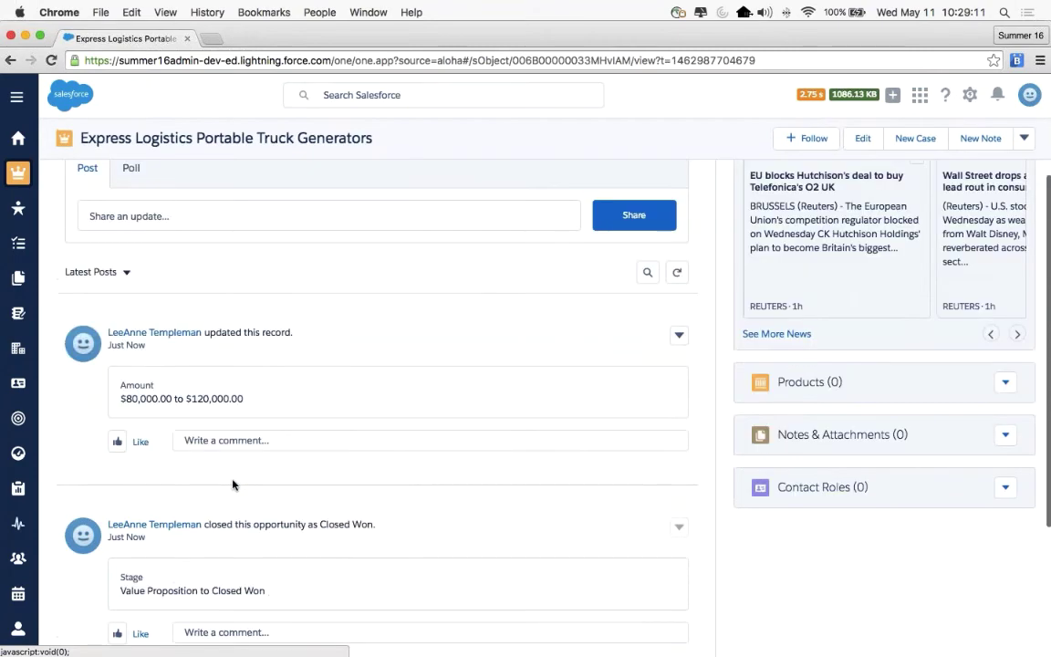
scroll(232, 484, "down", 5)
scroll(215, 547, "up", 10)
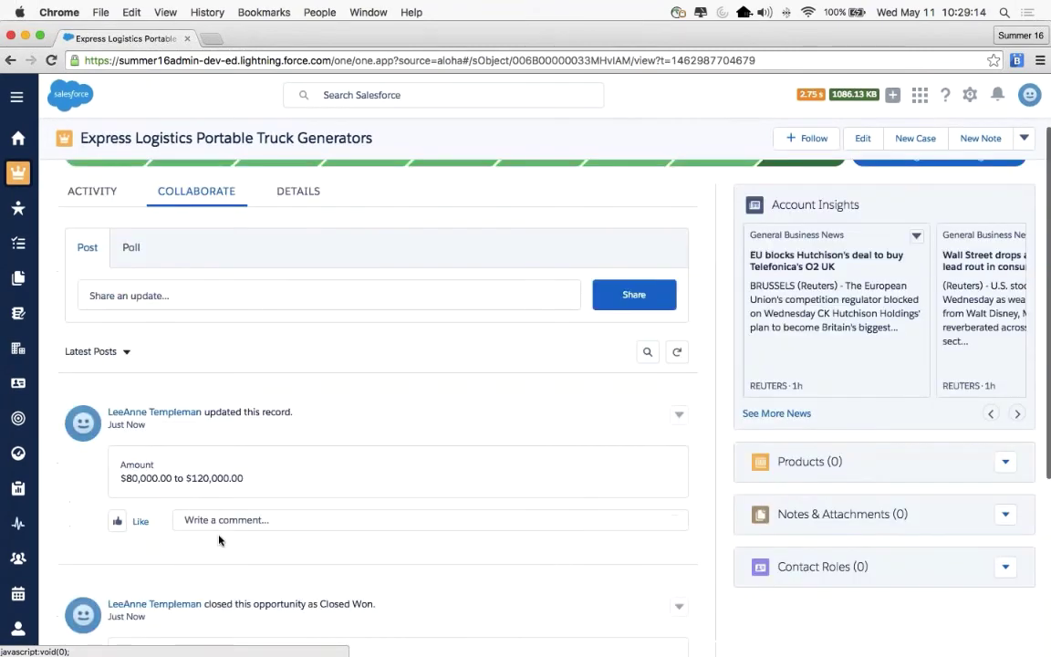
left_click(93, 244)
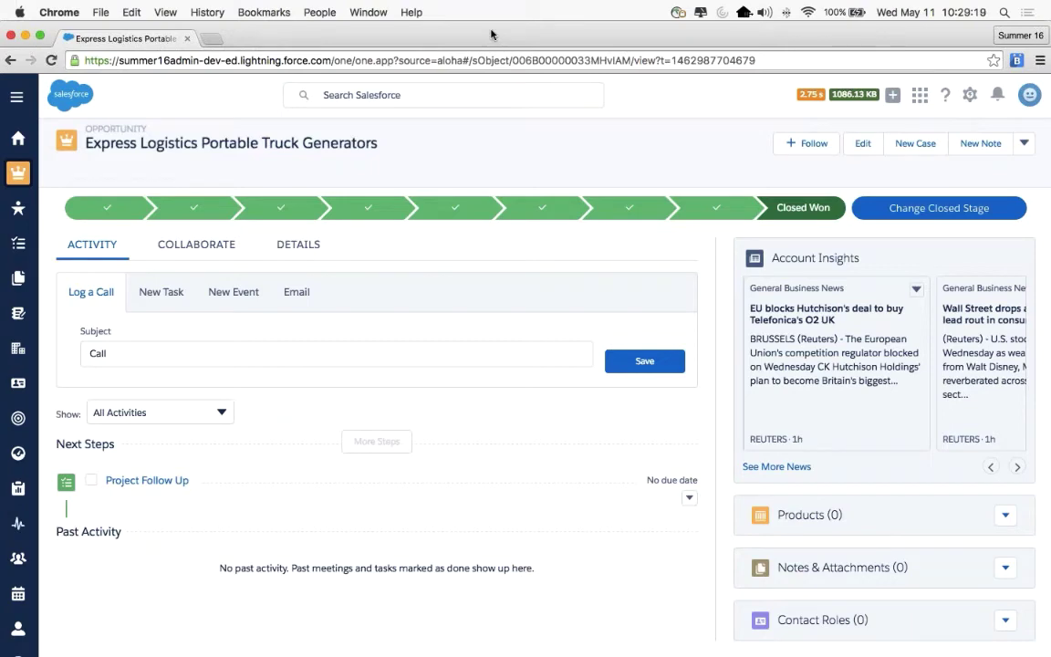
key("super+Tab")
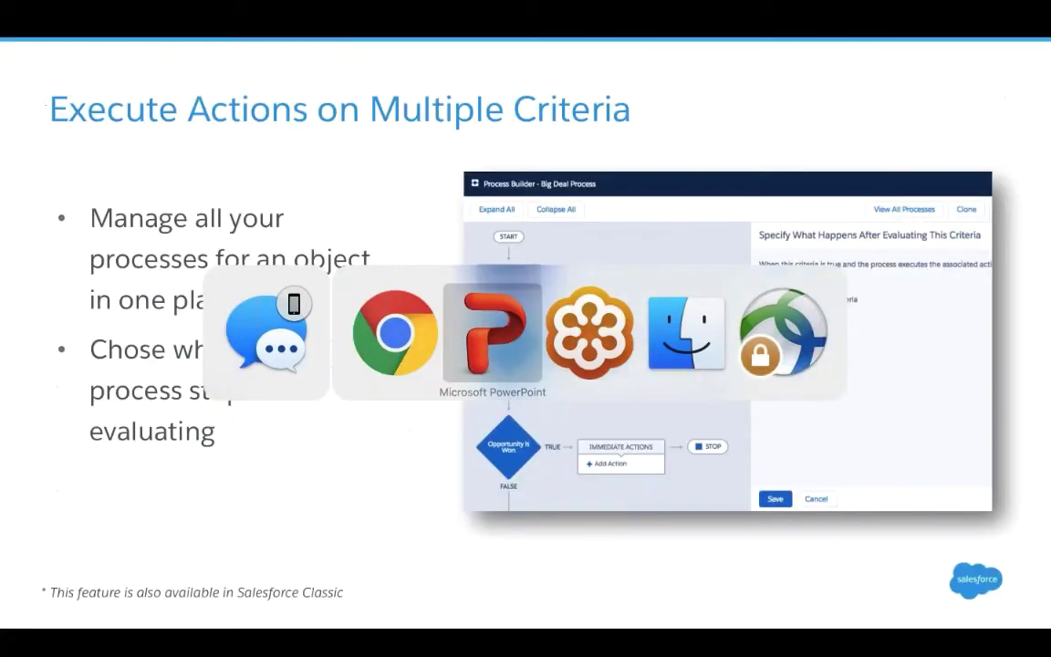
key("Right")
key("Right")
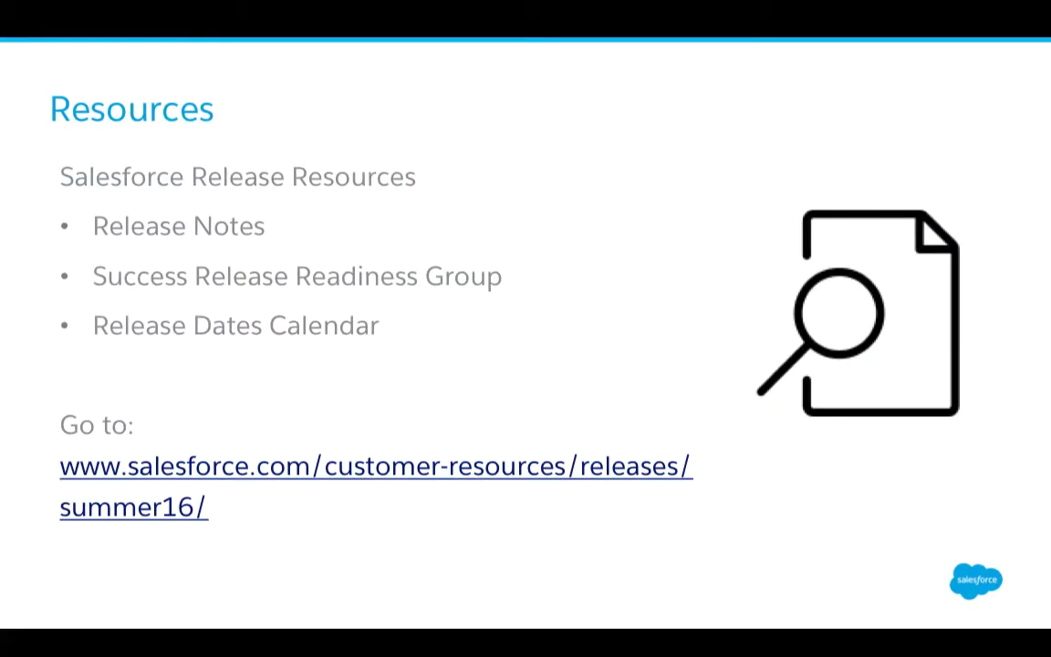